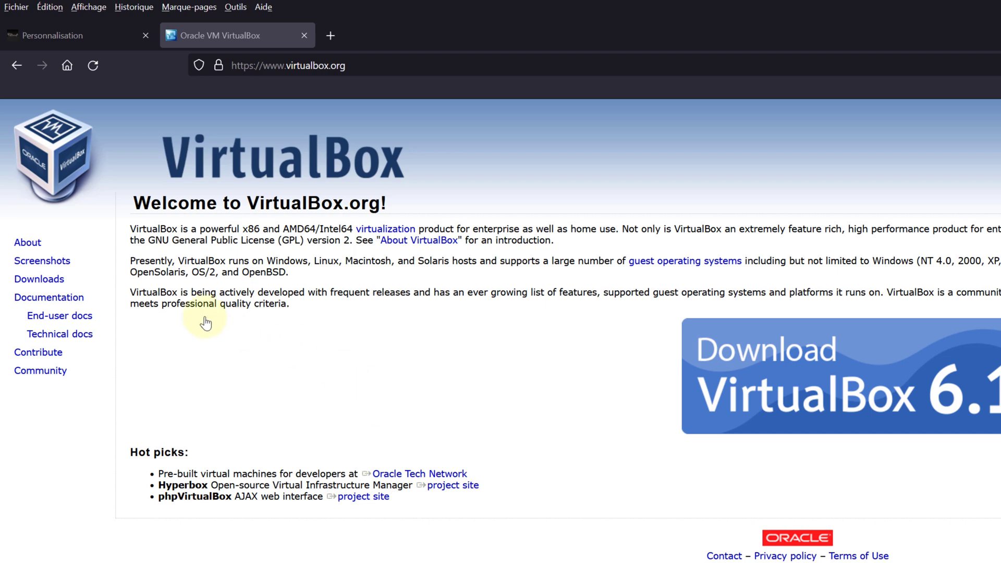
# Open the VirtualBox downloads page and locate the Windows hosts package in the 6.1.28 platform packages
pyautogui.doubleClick(53, 280)
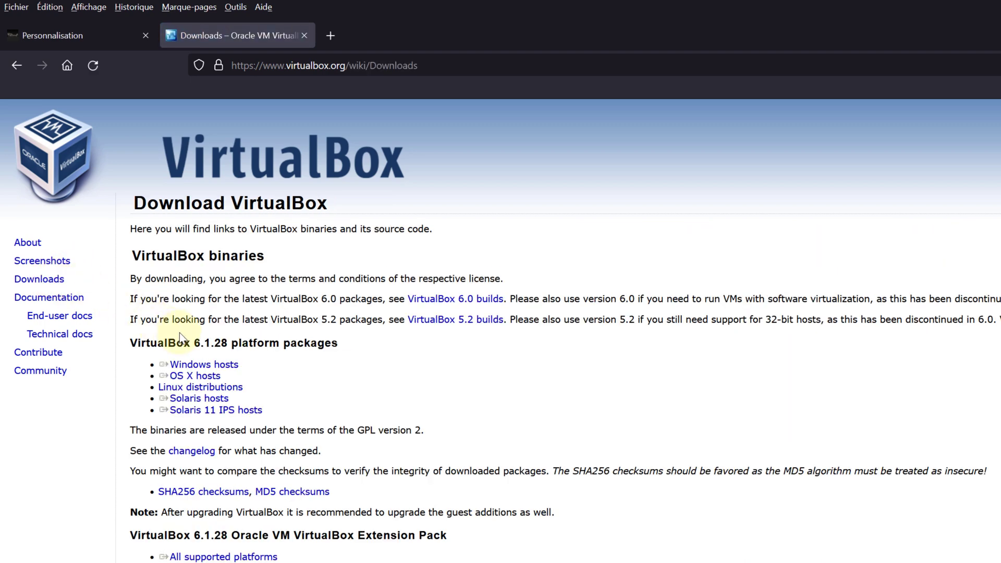
pyautogui.tripleClick(224, 367)
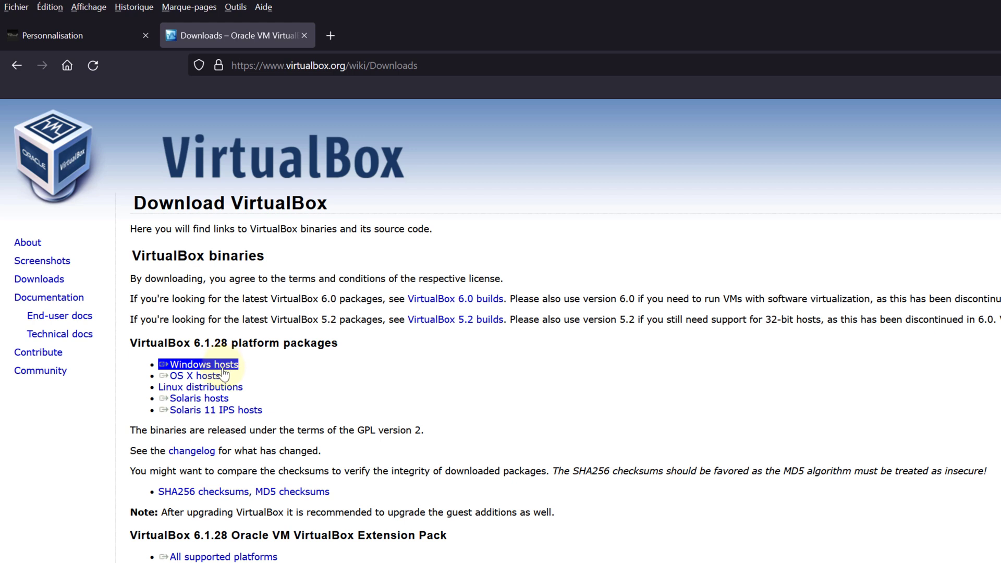
pyautogui.tripleClick(214, 377)
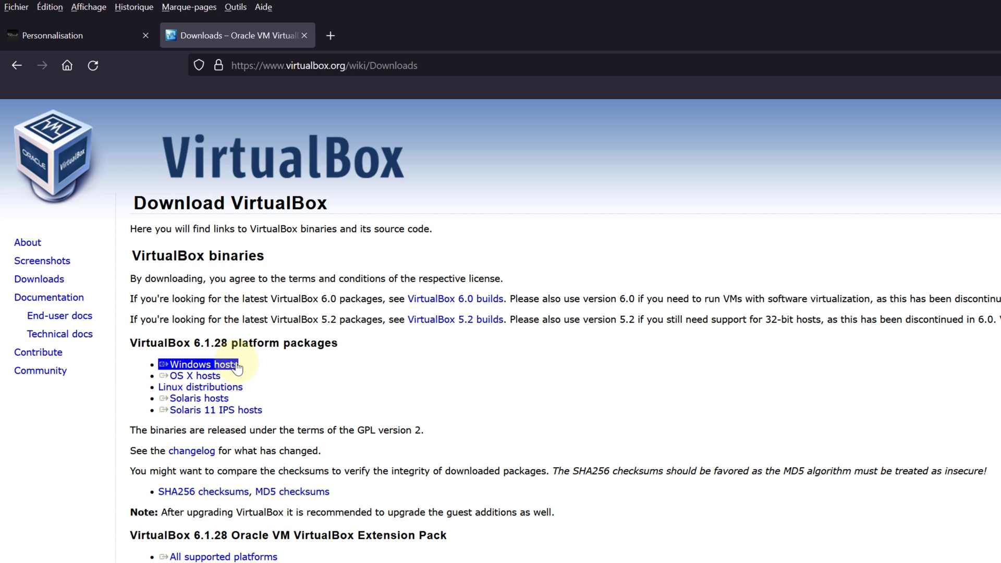
pyautogui.click(235, 345)
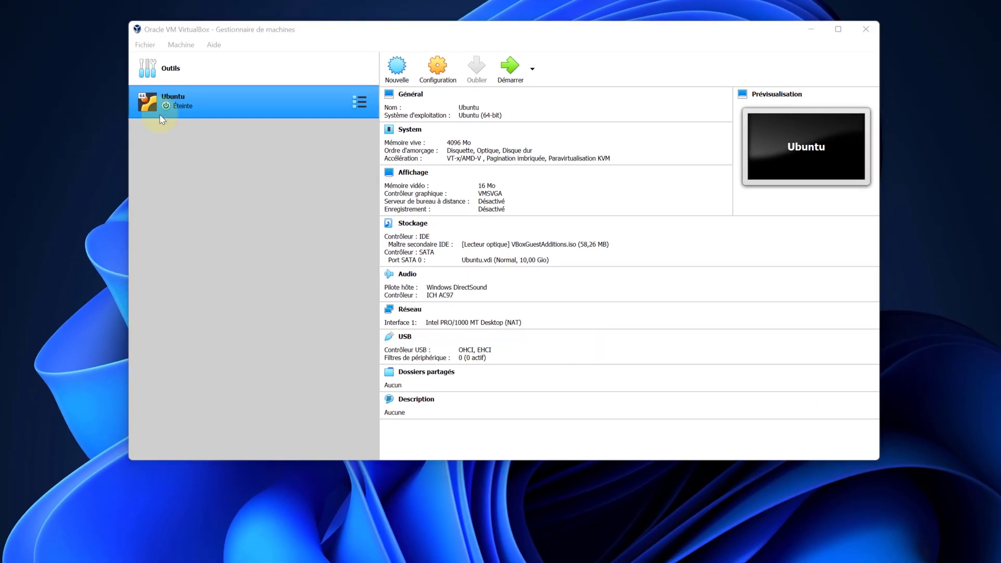
# Switch to Oracle VM VirtualBox and start a new virtual machine named Windows 11 with the type Microsoft Windows
pyautogui.click(397, 67)
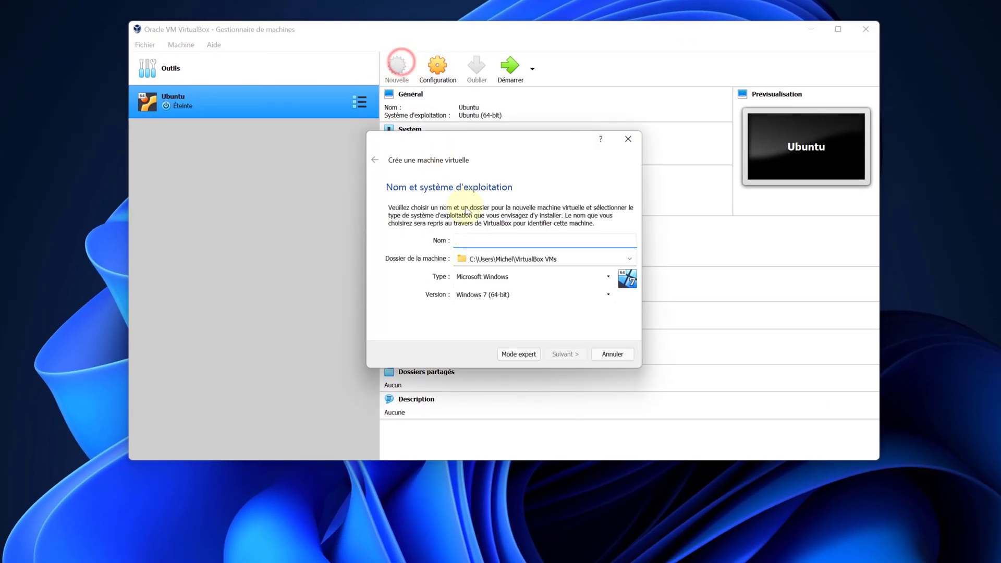
pyautogui.write('Win')
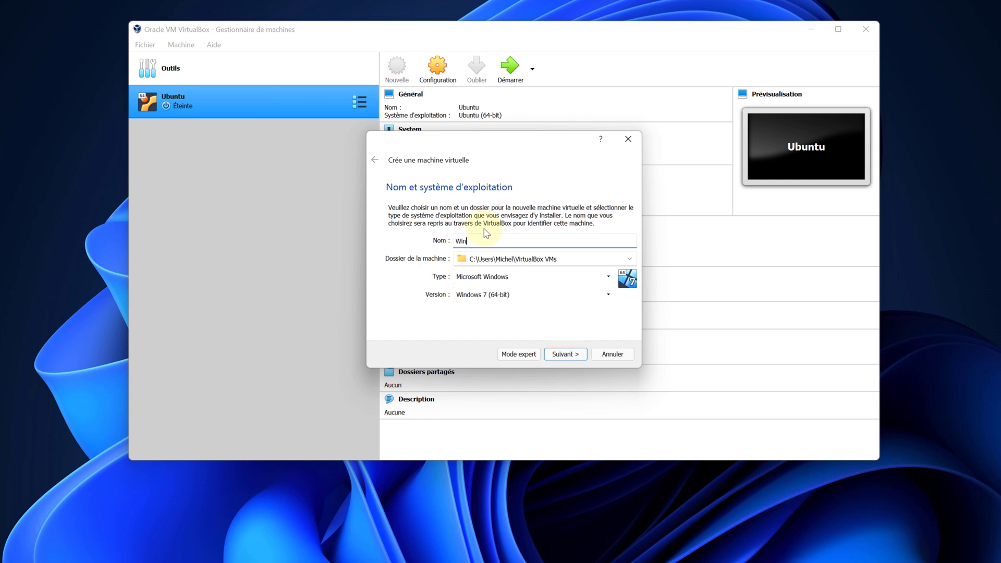
pyautogui.write('dows 11')
pyautogui.click(609, 276)
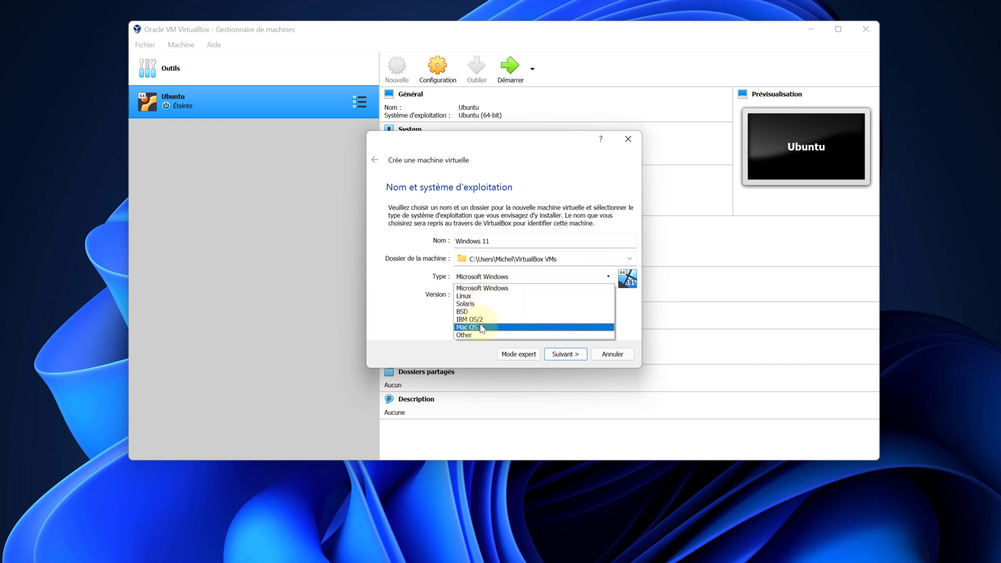
pyautogui.click(517, 274)
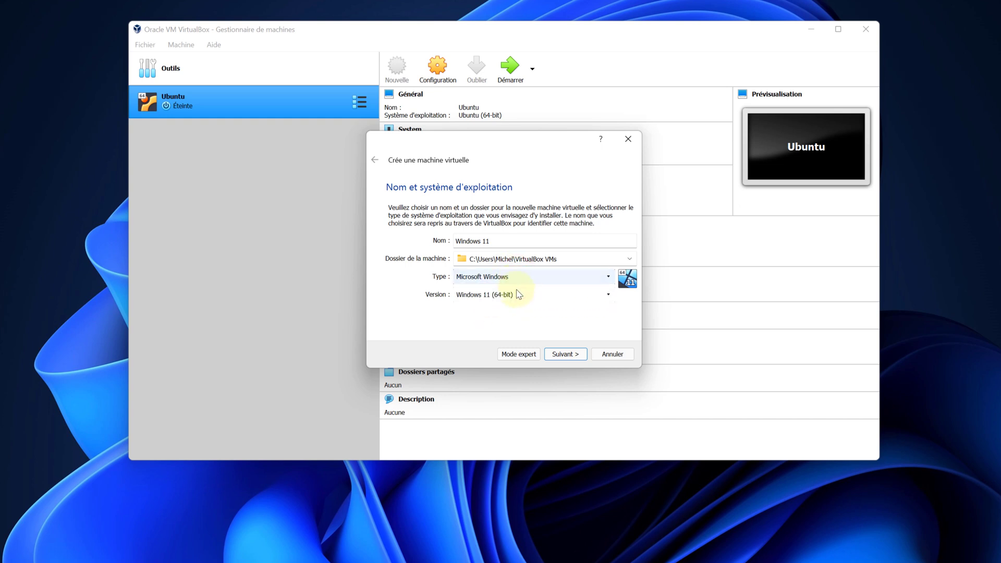
# Choose Windows 11 (64-bit) as the new machine's version and continue to the memory size settings
pyautogui.click(518, 294)
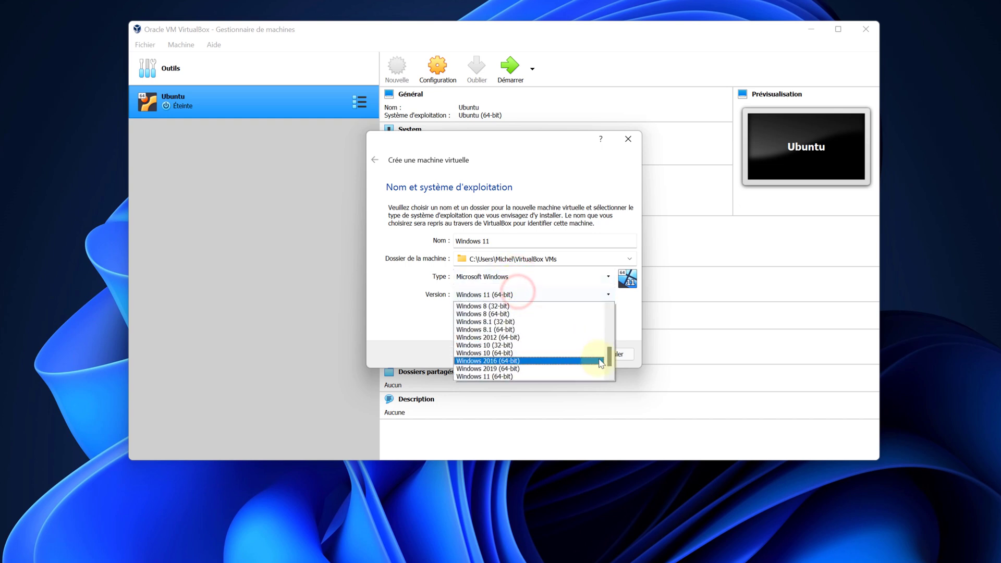
pyautogui.moveTo(613, 361); pyautogui.dragTo(613, 321)
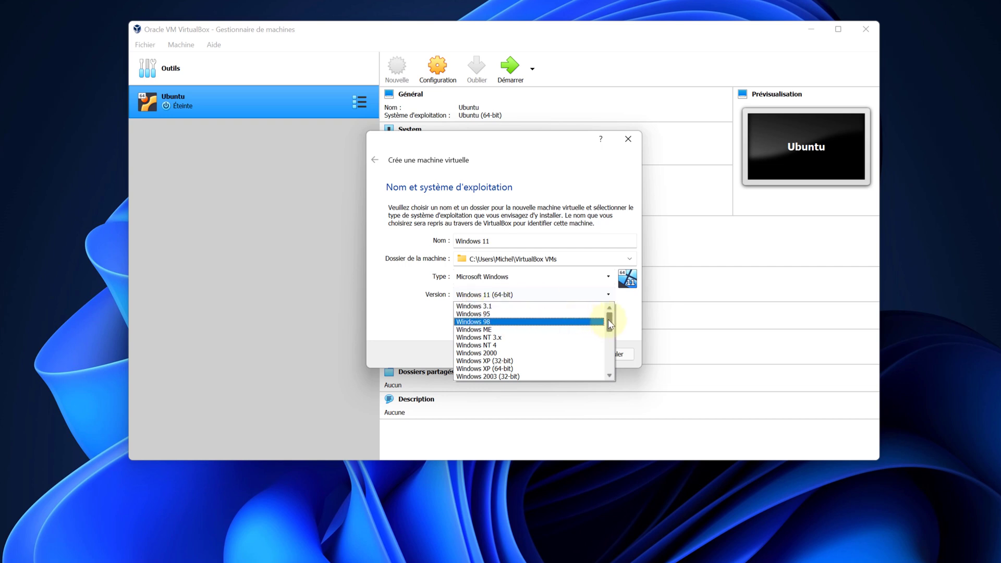
pyautogui.moveTo(608, 319); pyautogui.dragTo(609, 364)
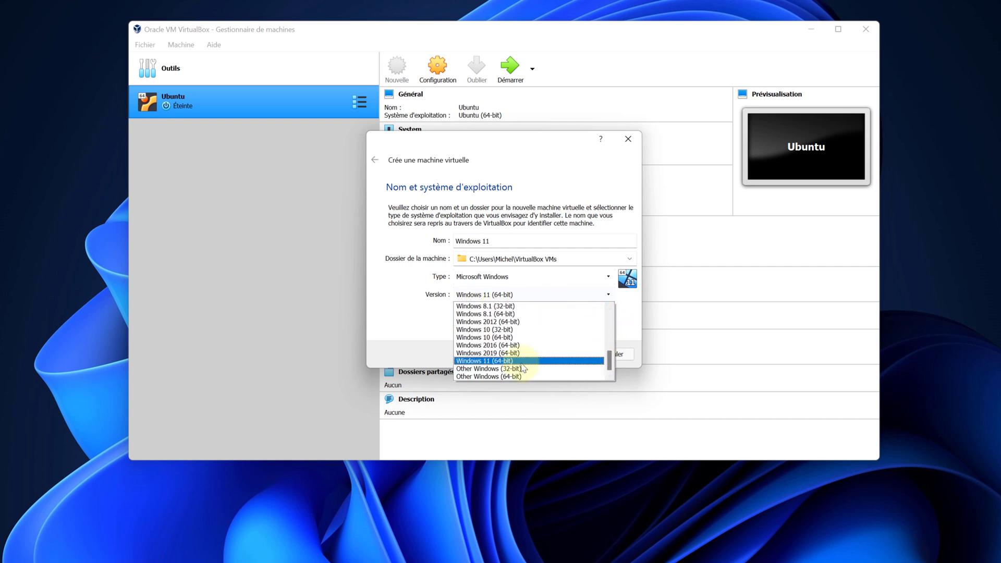
pyautogui.click(495, 361)
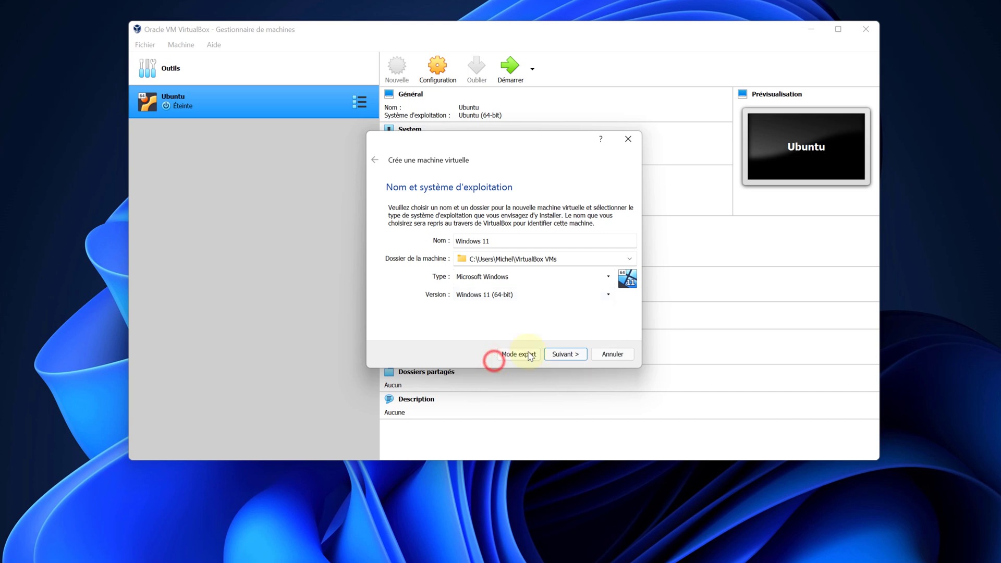
pyautogui.click(566, 354)
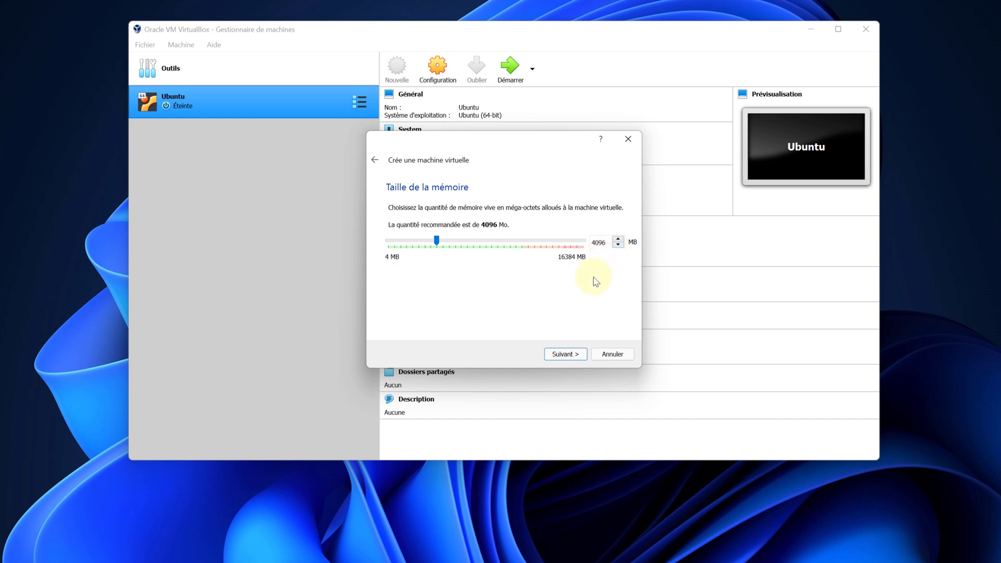
# Accept 4096 MB of memory and create a dynamically allocated VDI hard disk of 80 GiB for the machine
pyautogui.click(572, 355)
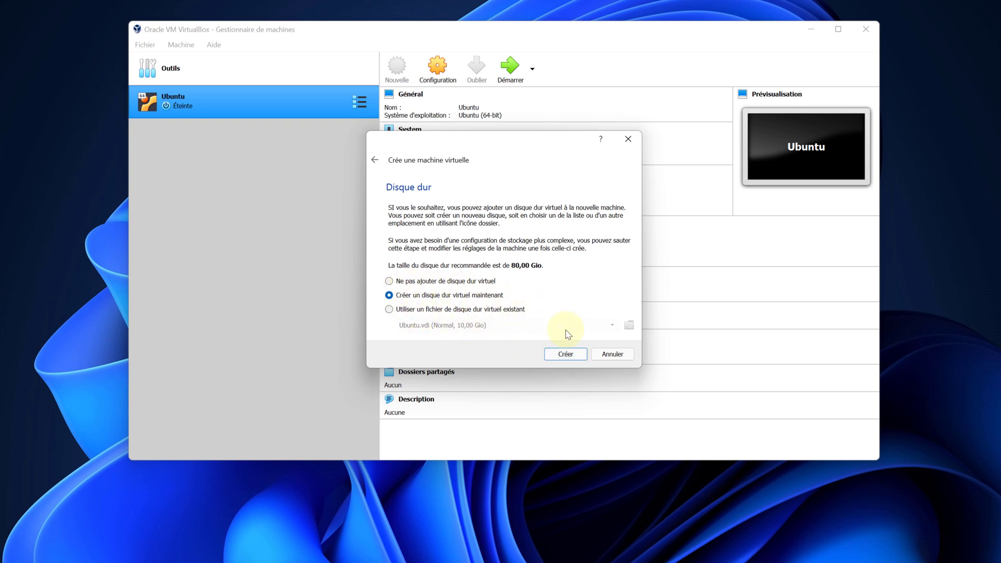
pyautogui.click(566, 354)
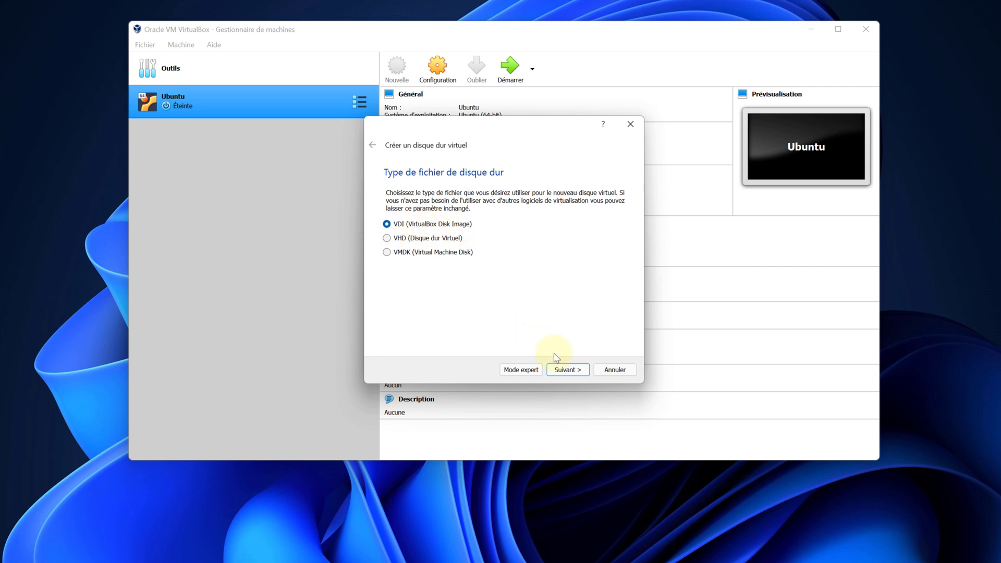
pyautogui.click(571, 370)
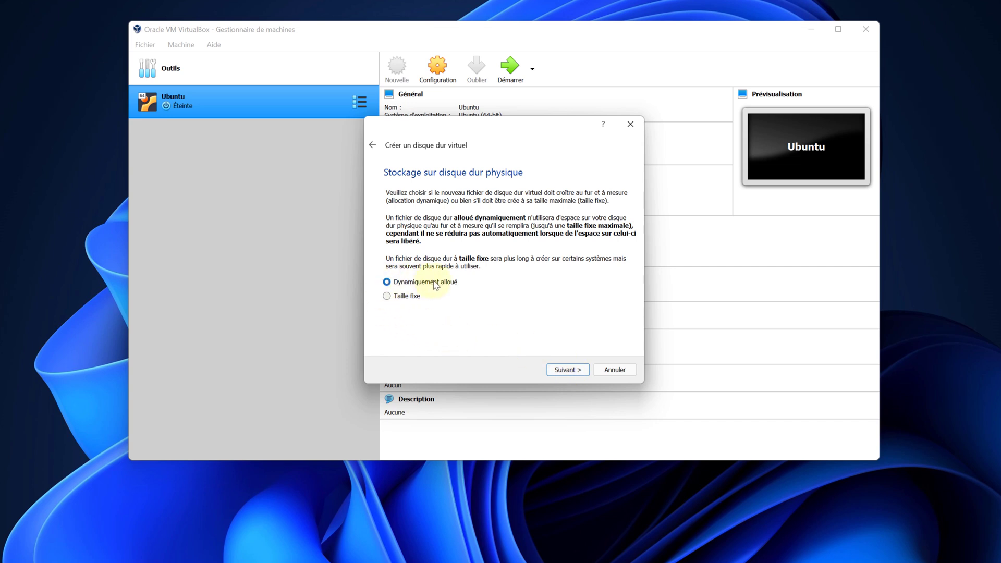
pyautogui.click(567, 369)
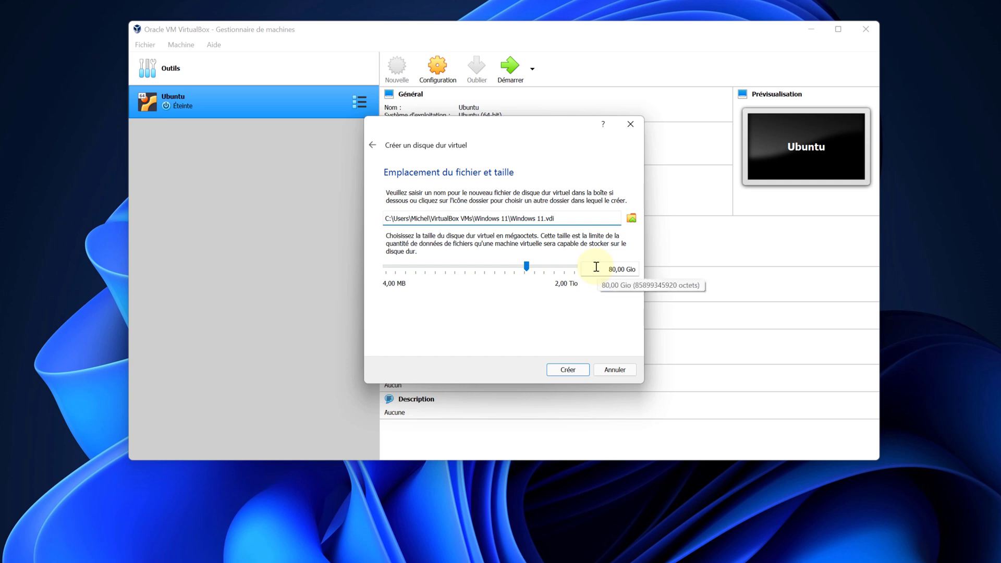
pyautogui.click(573, 371)
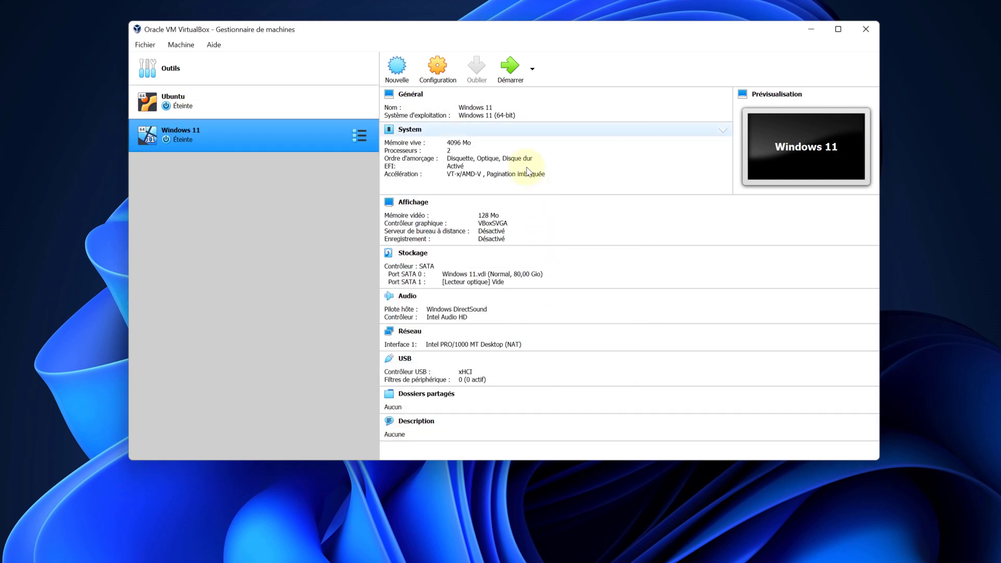
# Start the Windows 11 machine with Windows_11_French_x64.iso as its startup disk
pyautogui.click(514, 71)
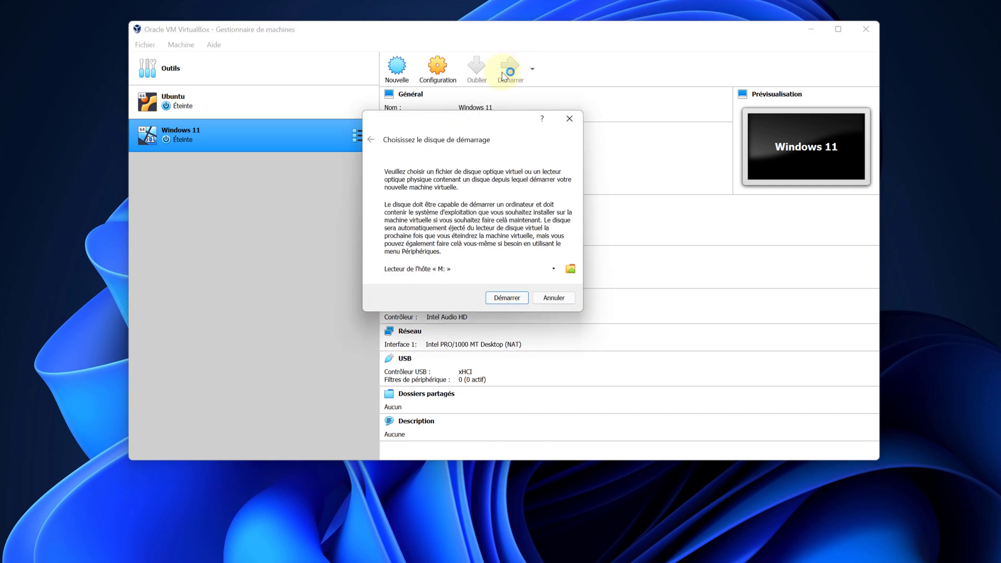
pyautogui.click(571, 269)
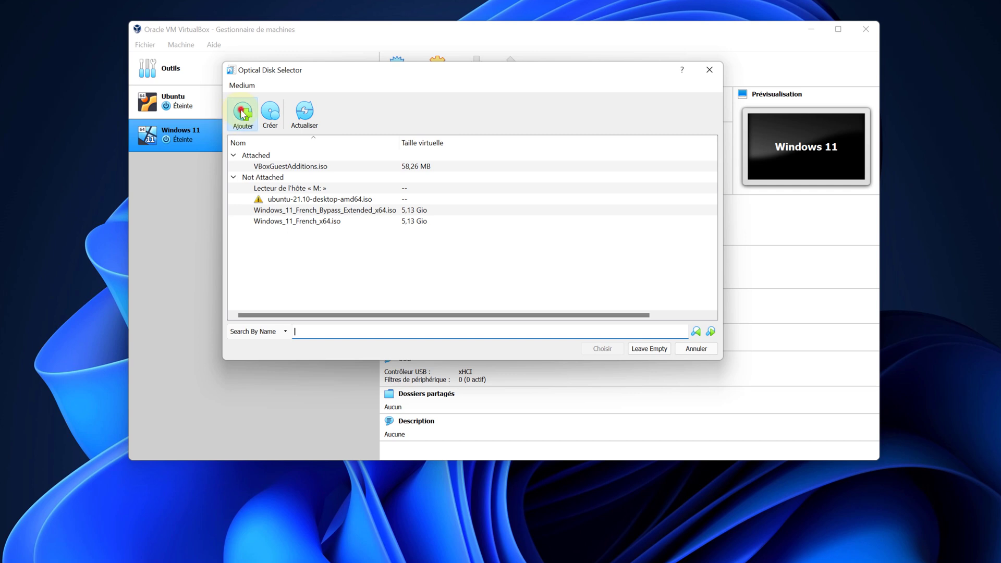
pyautogui.click(242, 113)
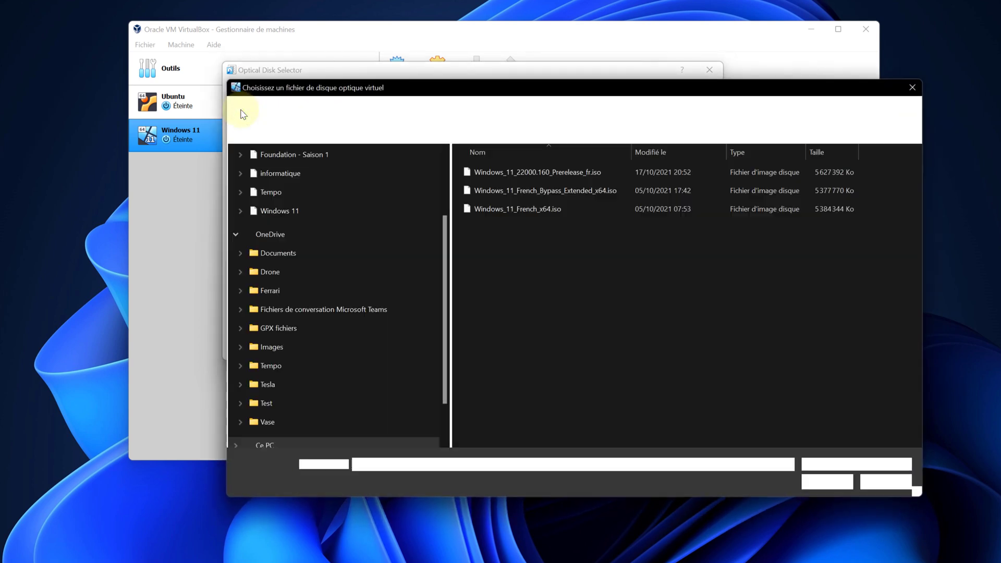
pyautogui.doubleClick(522, 208)
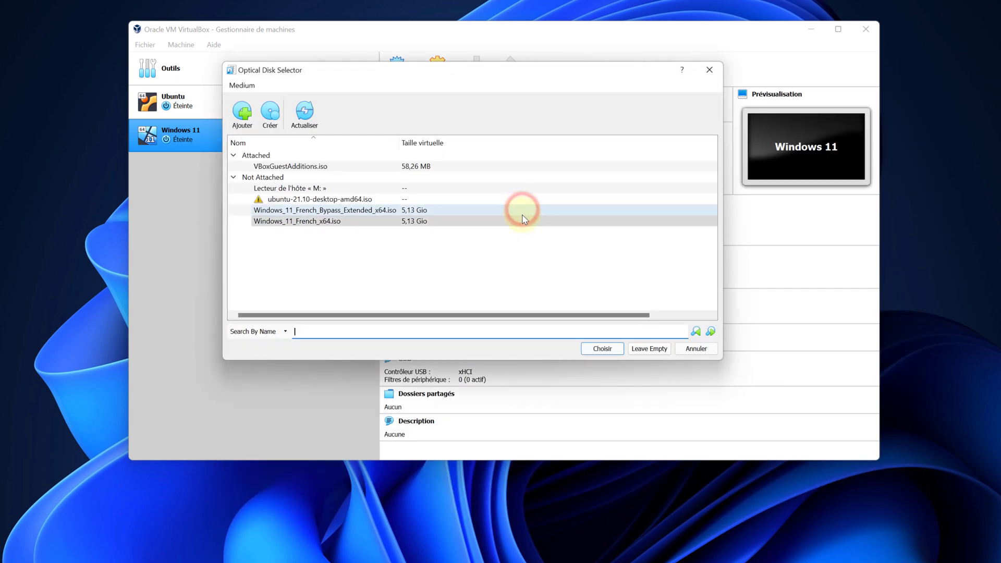
pyautogui.click(601, 349)
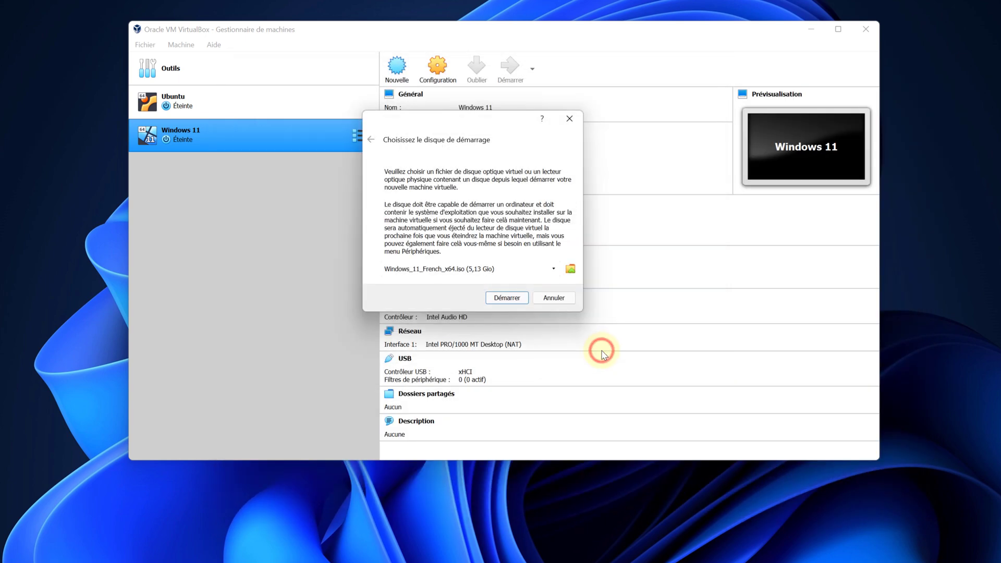
pyautogui.click(507, 298)
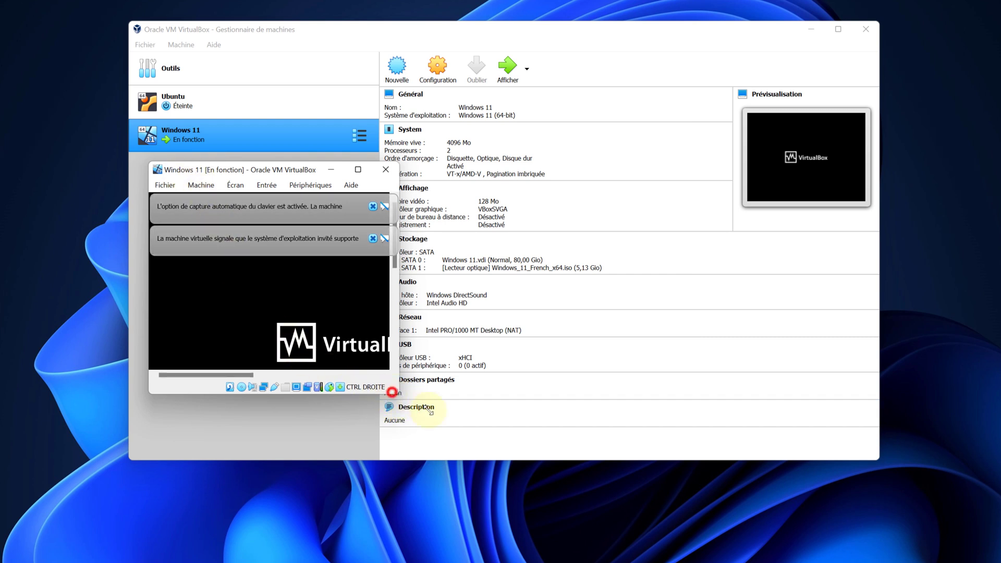
# Enlarge the running machine's window and dismiss the keyboard capture and mouse integration notifications
pyautogui.moveTo(392, 394); pyautogui.dragTo(569, 514)
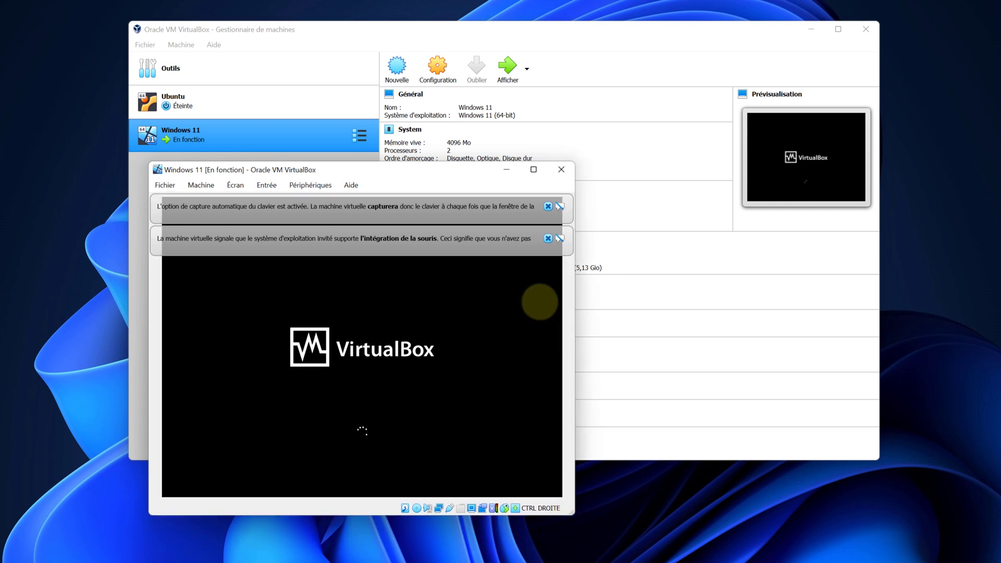
pyautogui.click(548, 207)
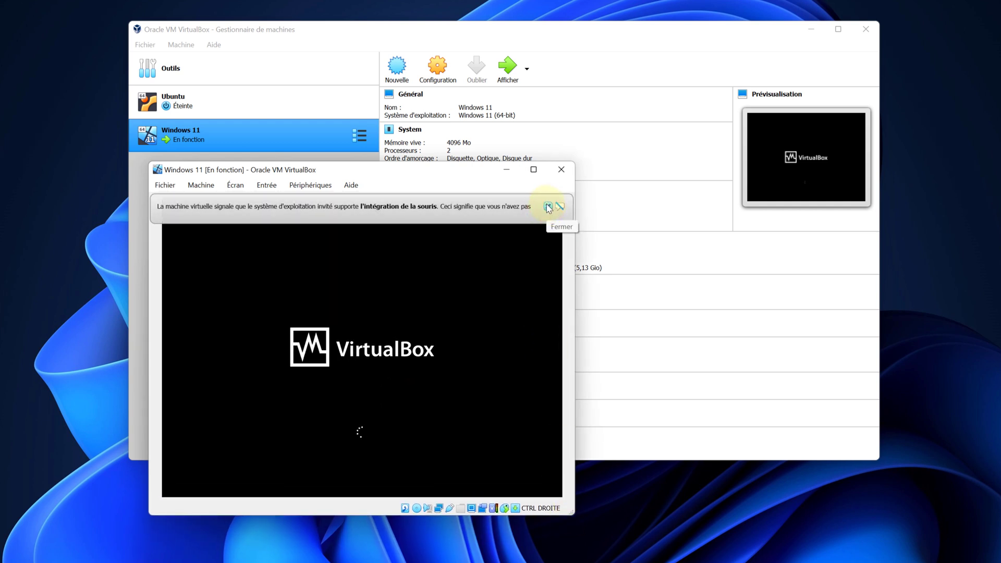
pyautogui.click(548, 206)
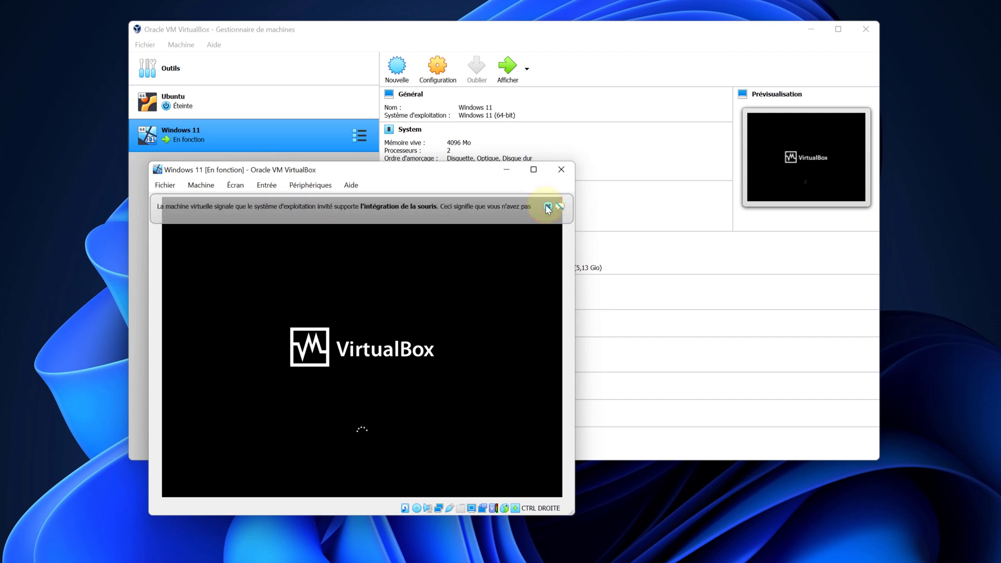
pyautogui.click(548, 206)
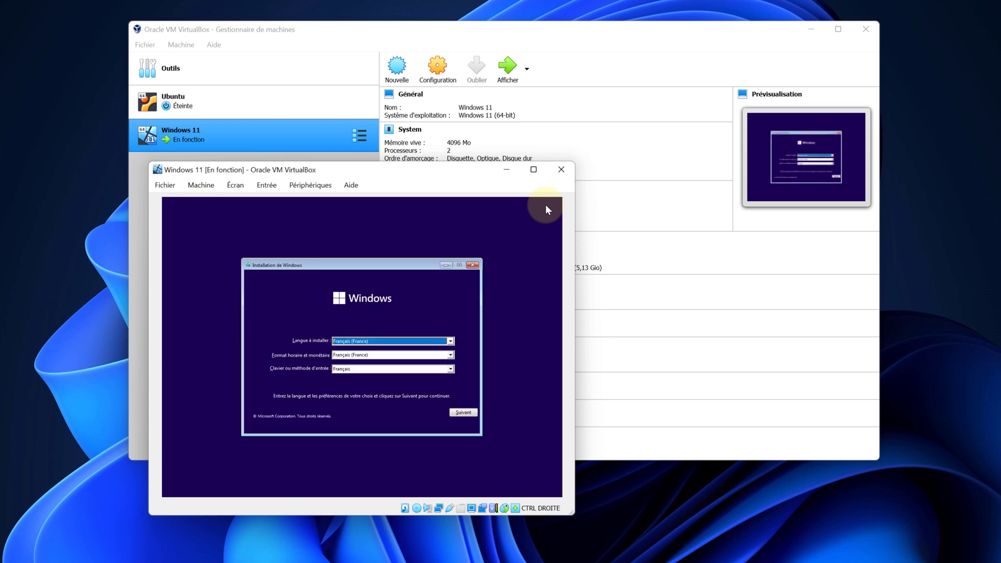
# Try to install Windows 11 Professionnel with the French language settings and without a product key
pyautogui.click(461, 411)
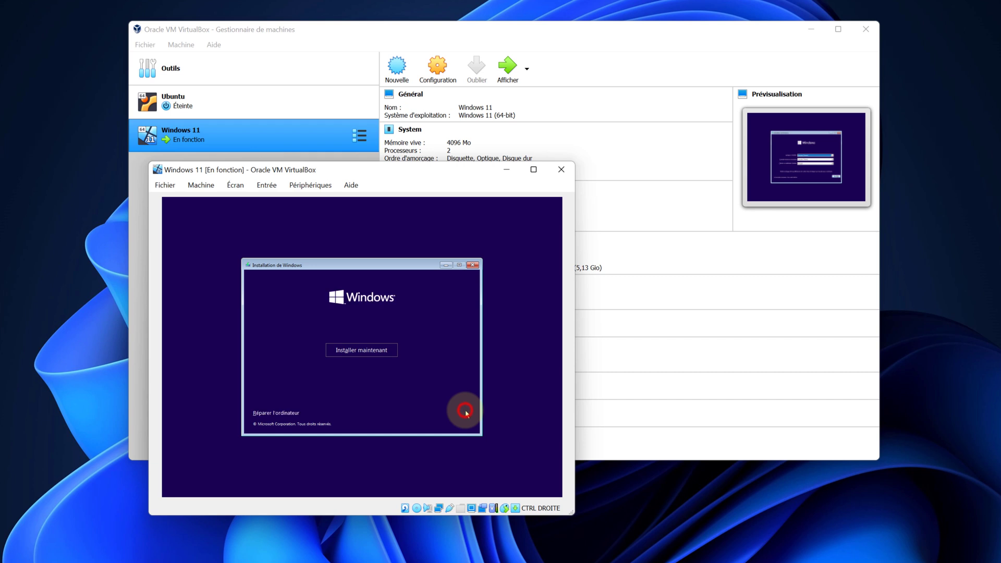
pyautogui.click(368, 350)
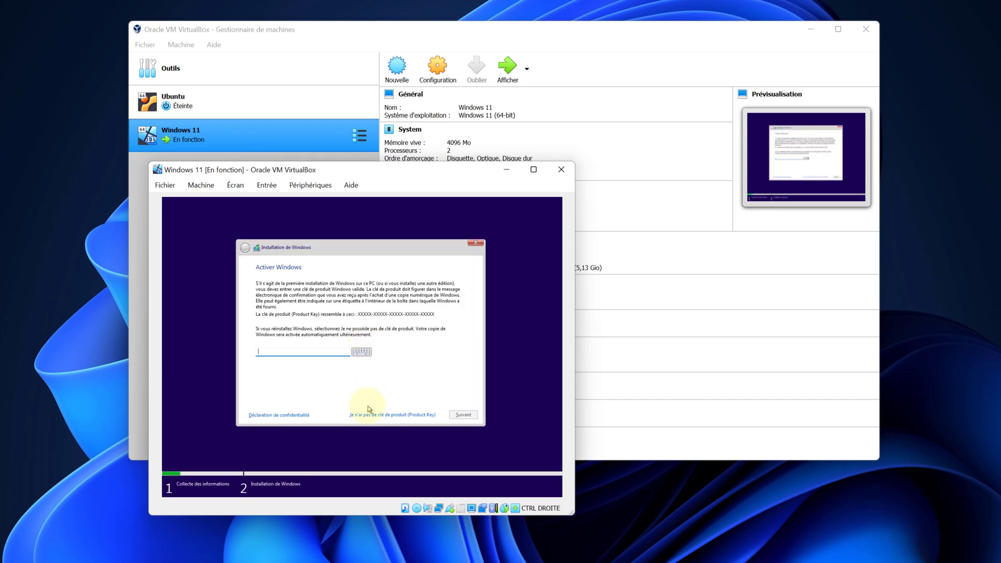
pyautogui.click(383, 415)
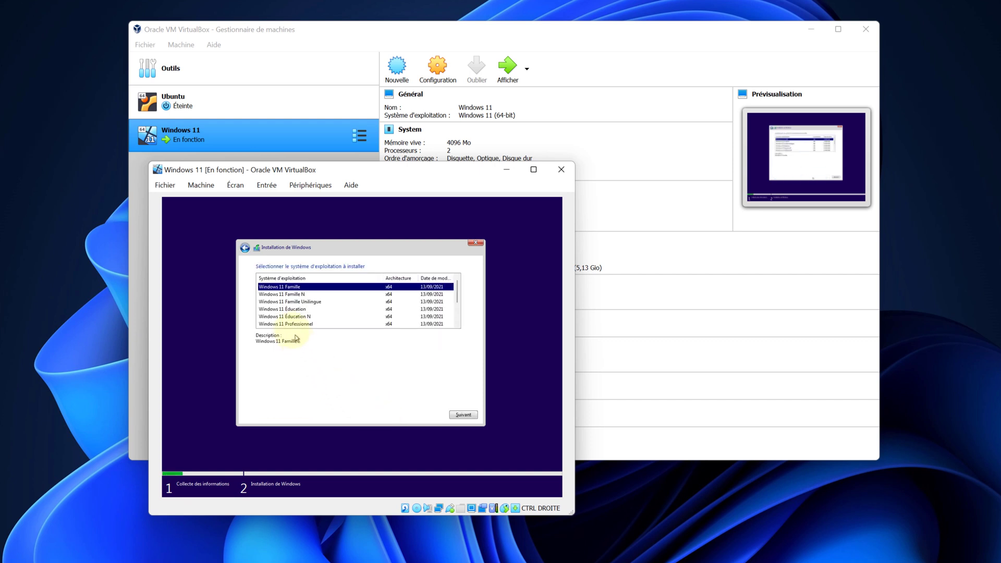
pyautogui.click(290, 324)
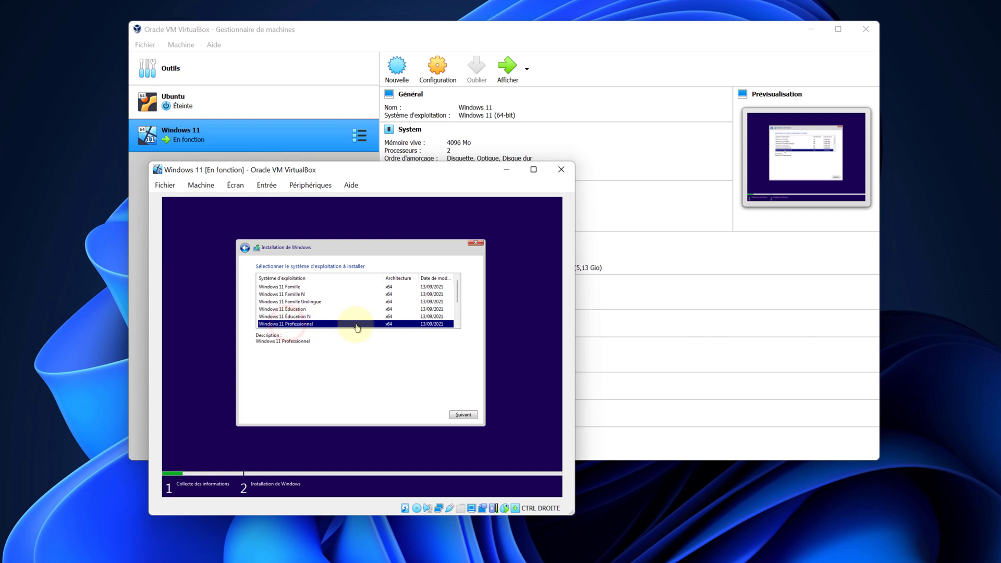
pyautogui.click(460, 413)
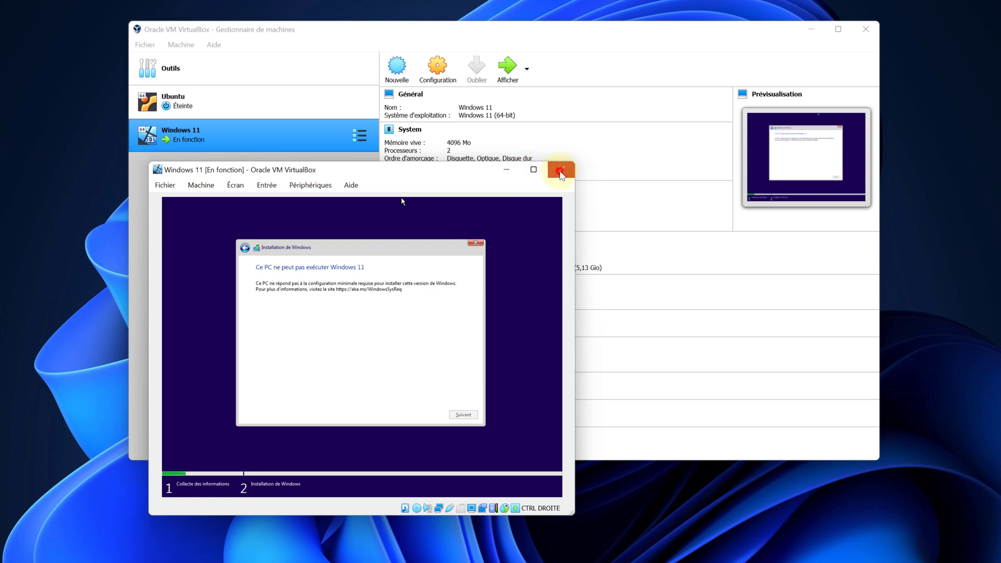
# Close the Windows 11 virtual machine by powering it off
pyautogui.click(560, 173)
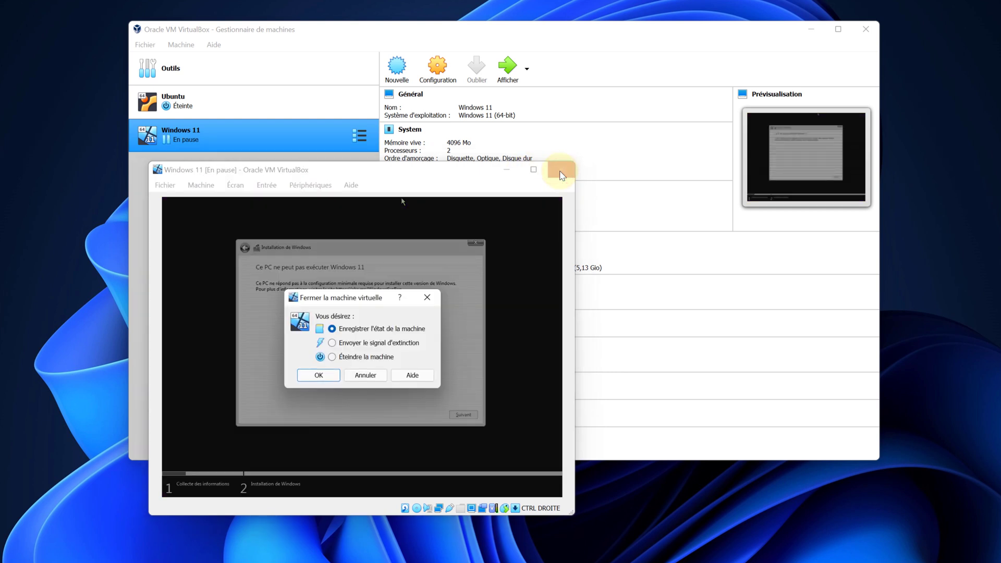
pyautogui.click(332, 357)
pyautogui.click(318, 375)
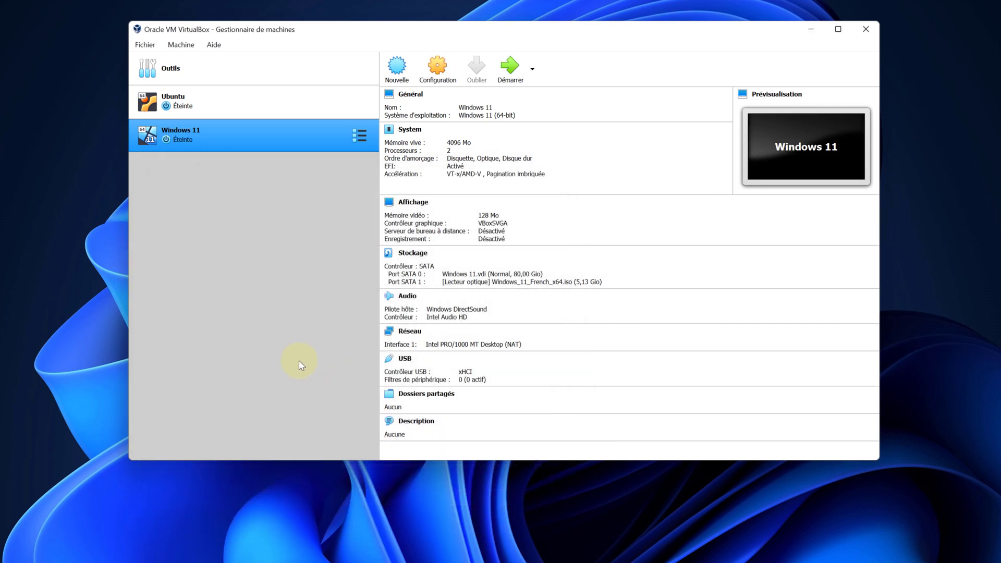
# Delete the Windows 11 virtual machine together with all of its files
pyautogui.rightClick(185, 134)
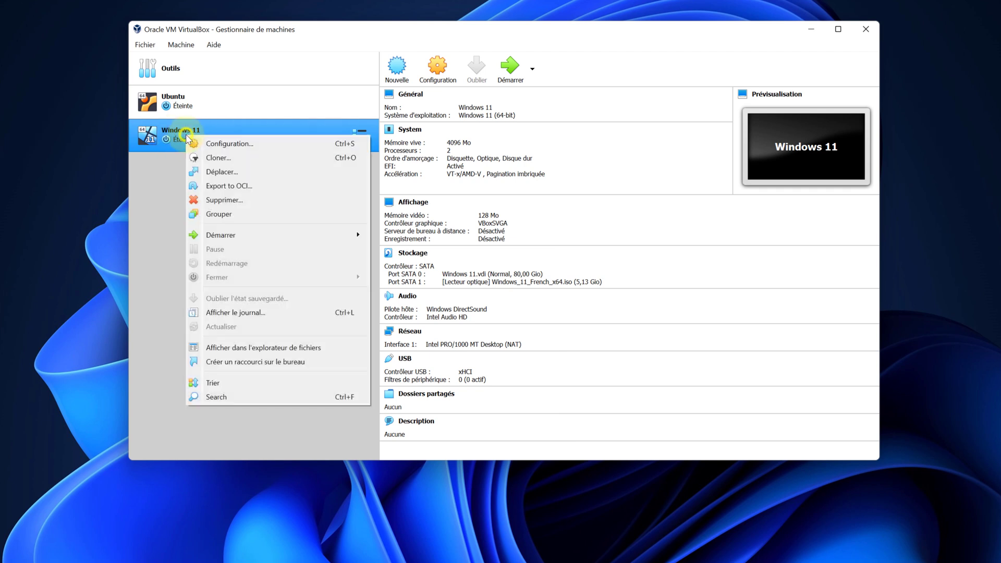
pyautogui.click(206, 200)
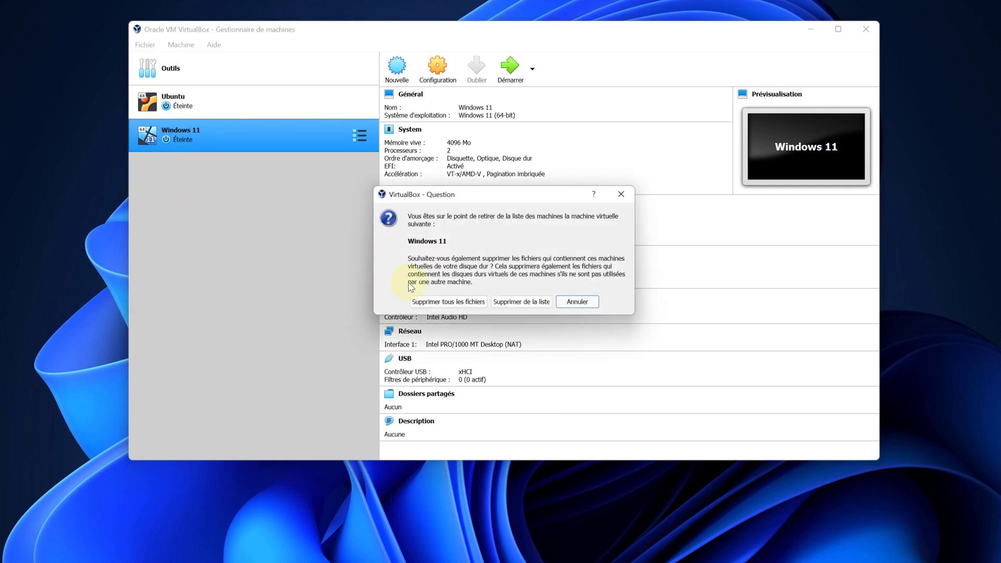
pyautogui.click(437, 302)
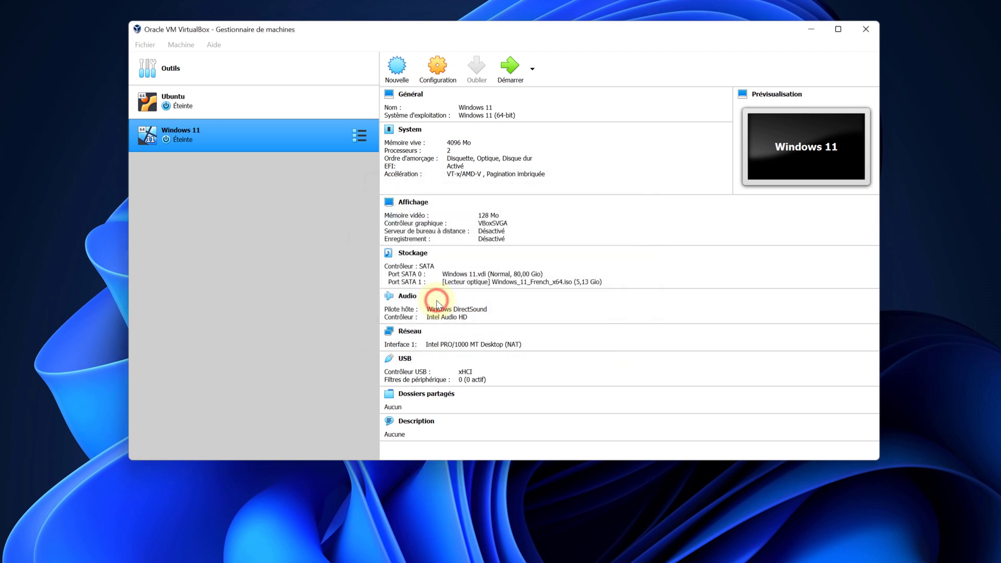
# Start a new Microsoft Windows virtual machine named Windows 11, with version Windows 11 (64-bit) and 4096 MB of memory
pyautogui.click(397, 66)
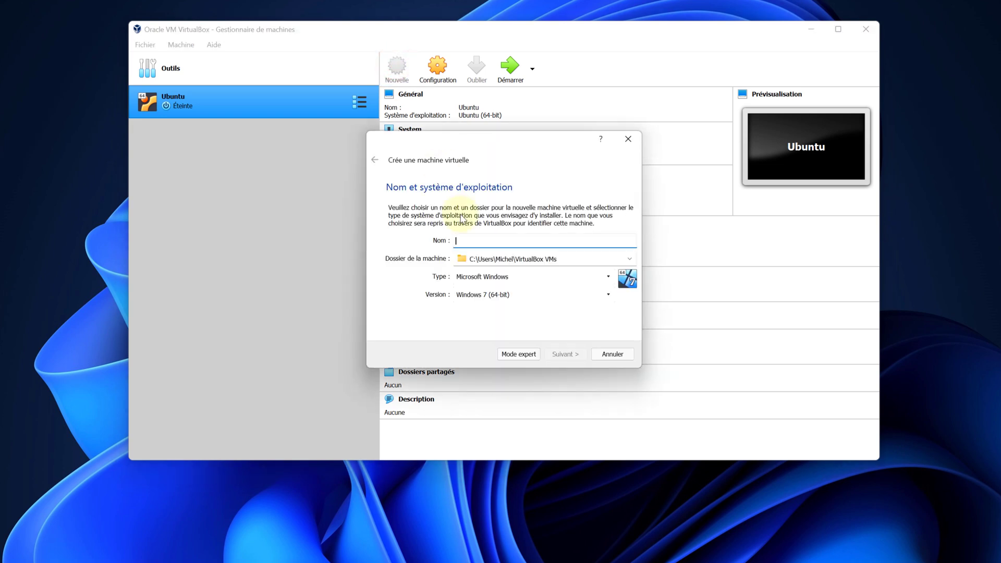
pyautogui.write('Windows 11')
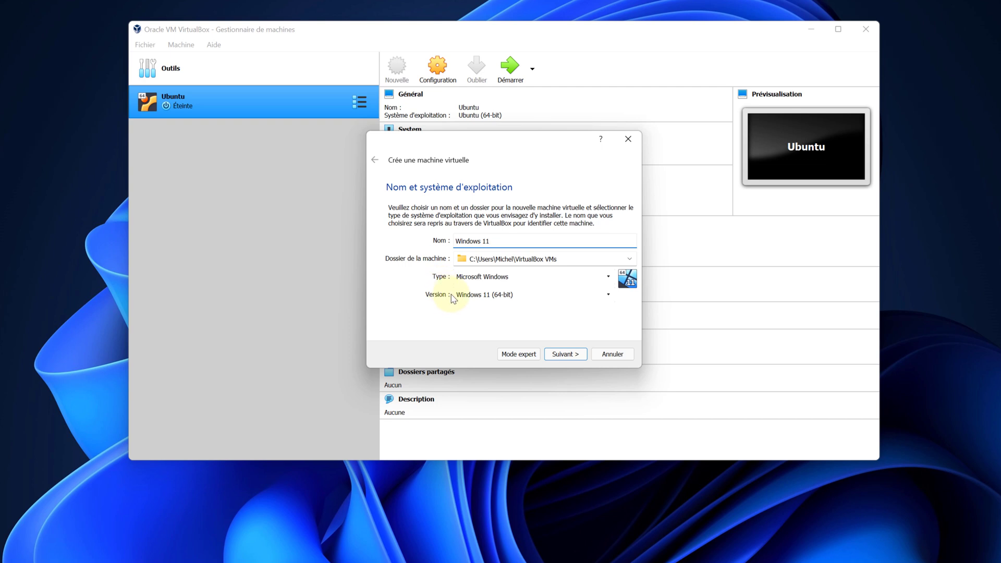
pyautogui.click(566, 355)
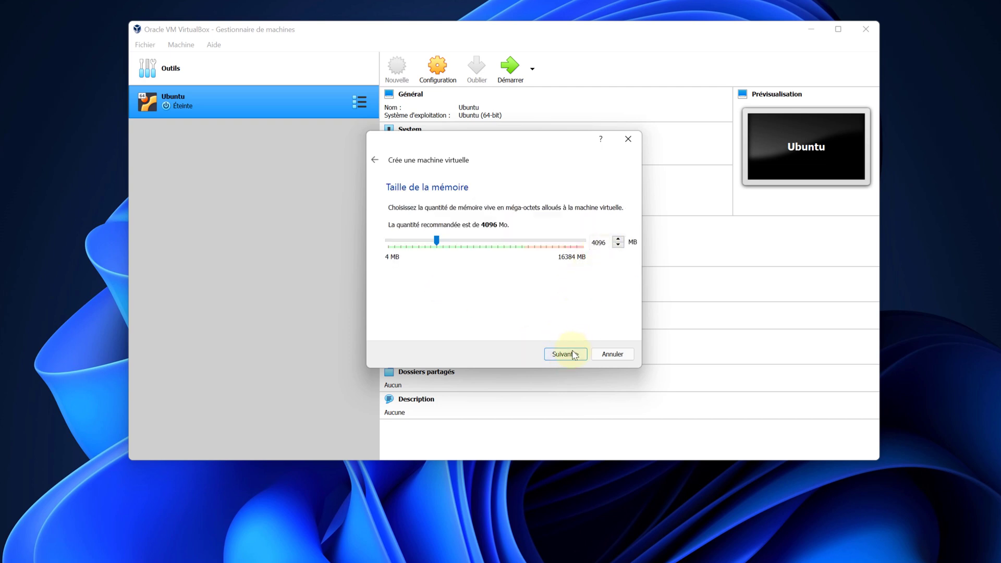
pyautogui.click(570, 354)
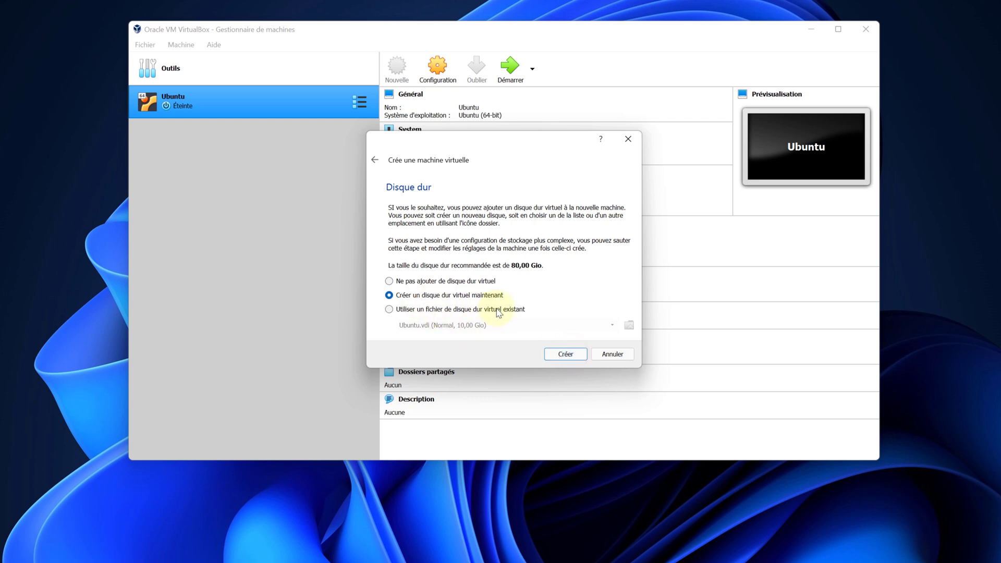
# Create a dynamically allocated VDI hard disk of 80 GiB for the new Windows 11 machine
pyautogui.click(556, 356)
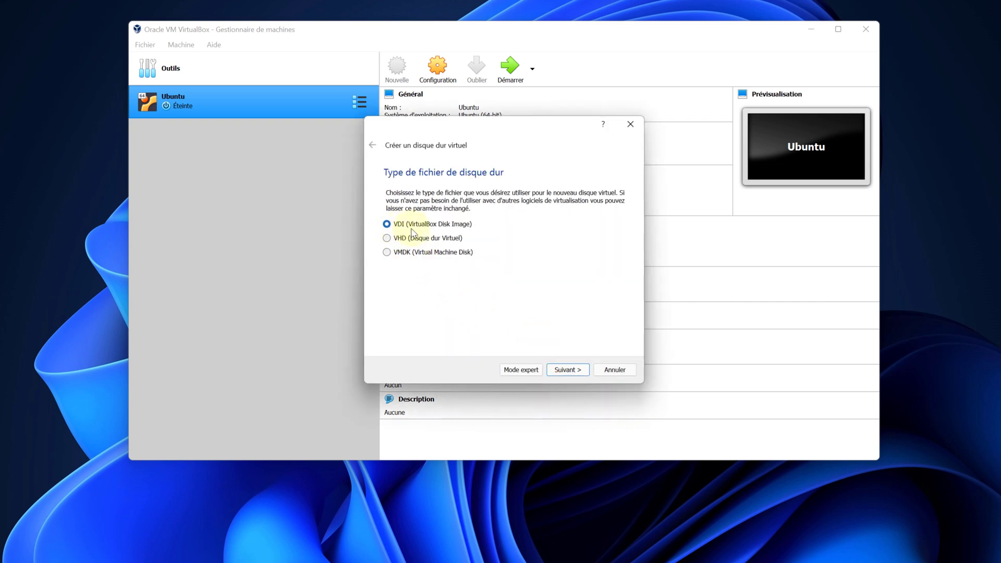
pyautogui.click(567, 369)
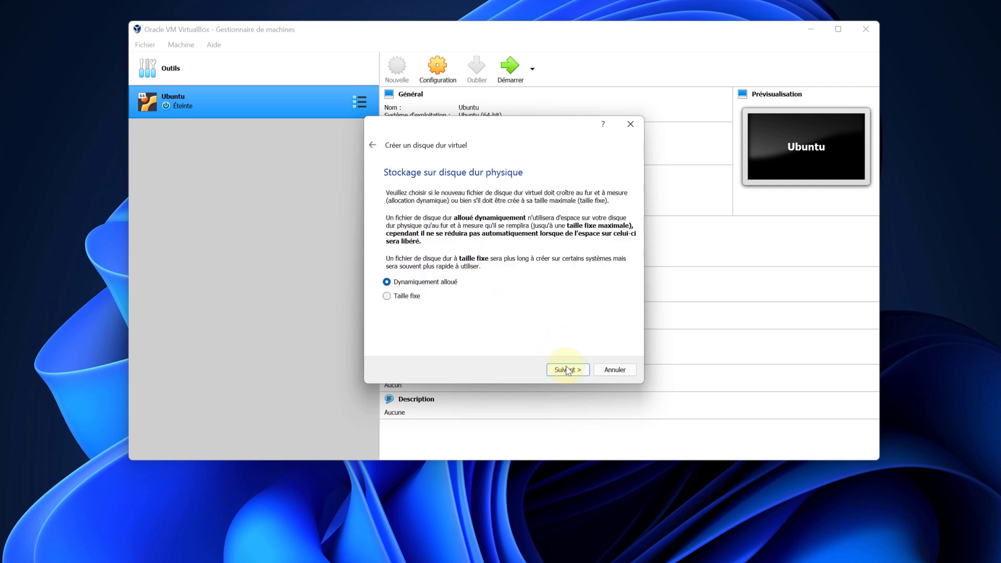
pyautogui.click(567, 369)
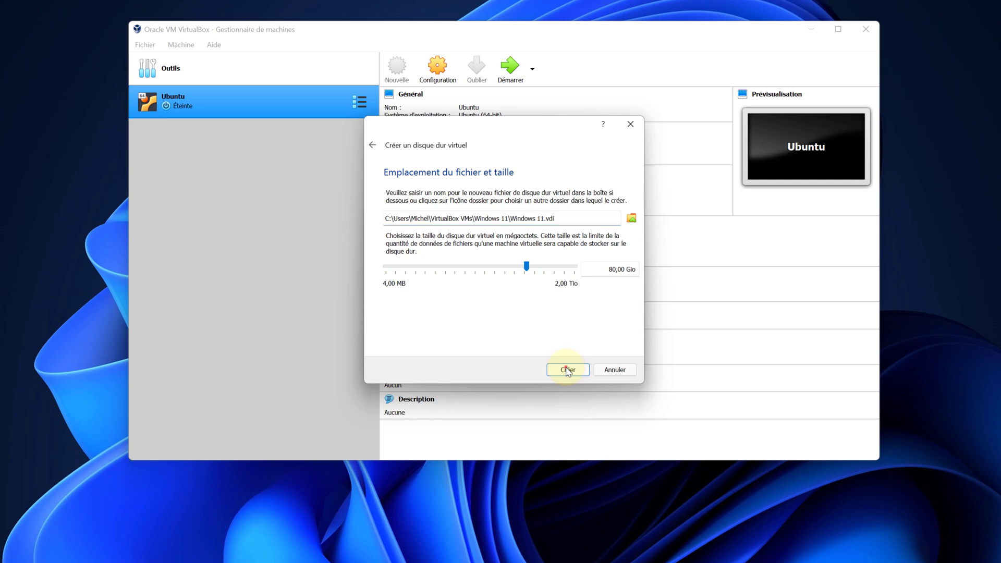
pyautogui.click(568, 370)
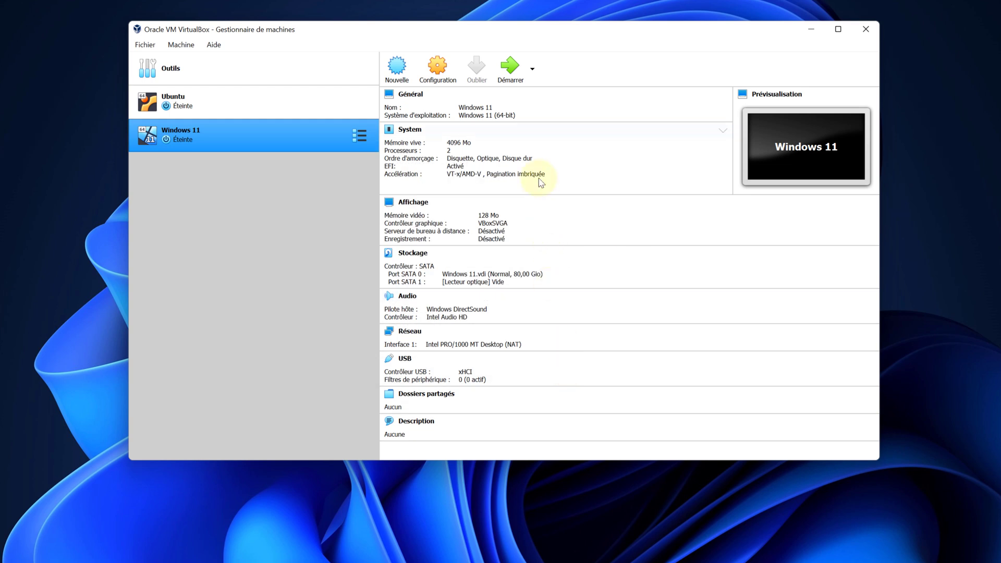
# Start the Windows 11 machine with Windows_11_French_Bypass_Extended_x64.iso as its startup disk
pyautogui.click(512, 66)
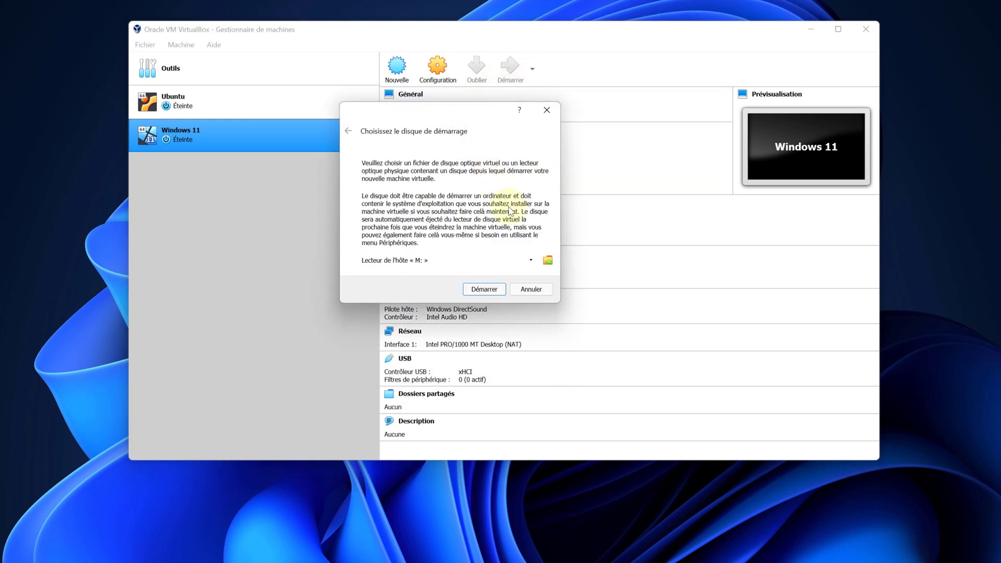
pyautogui.click(547, 261)
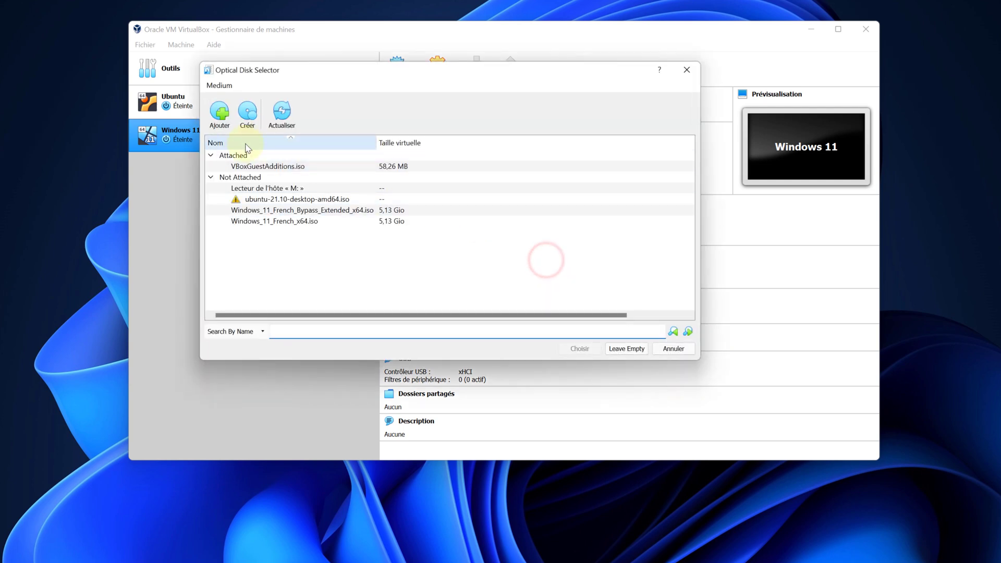
pyautogui.click(220, 116)
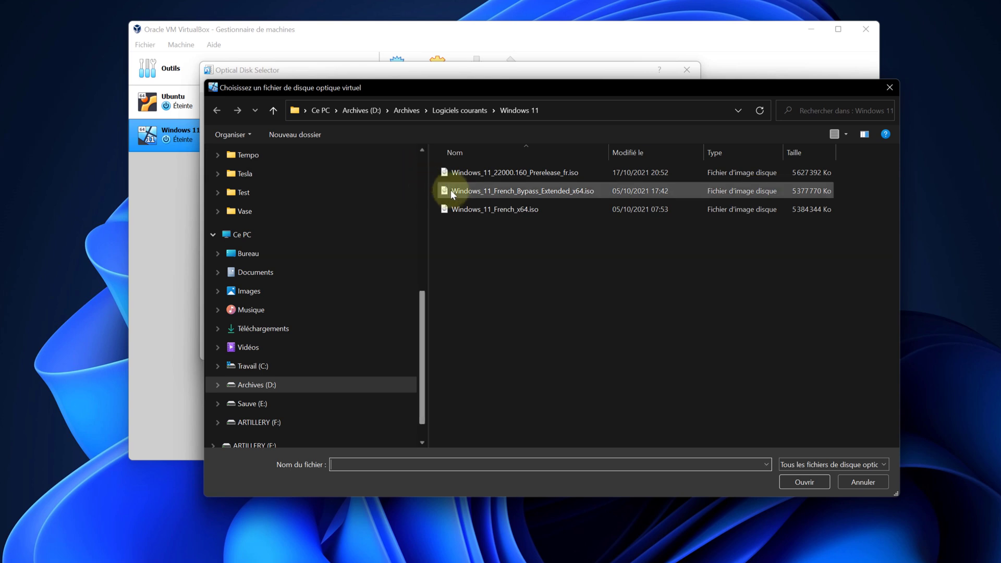
pyautogui.doubleClick(539, 190)
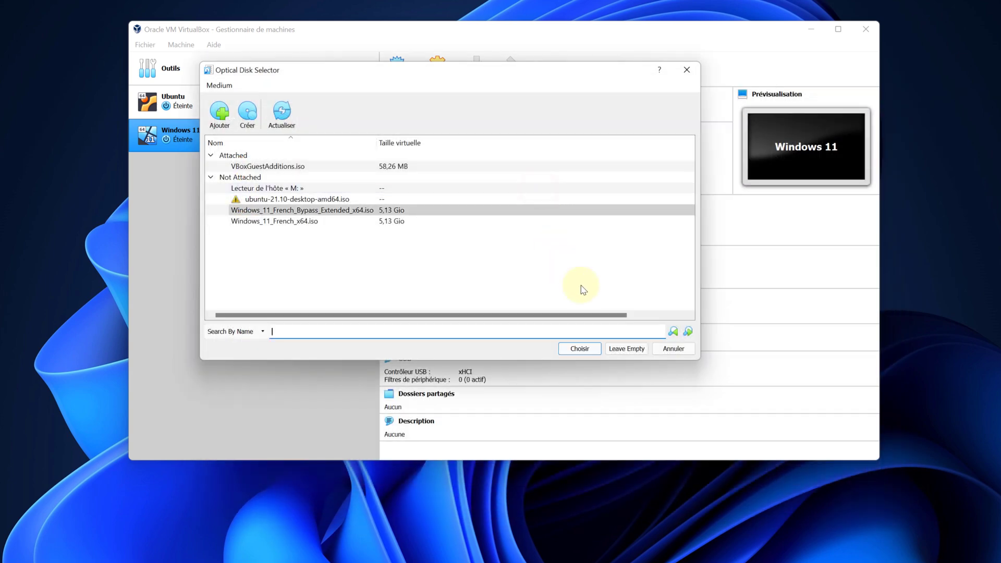
pyautogui.click(580, 350)
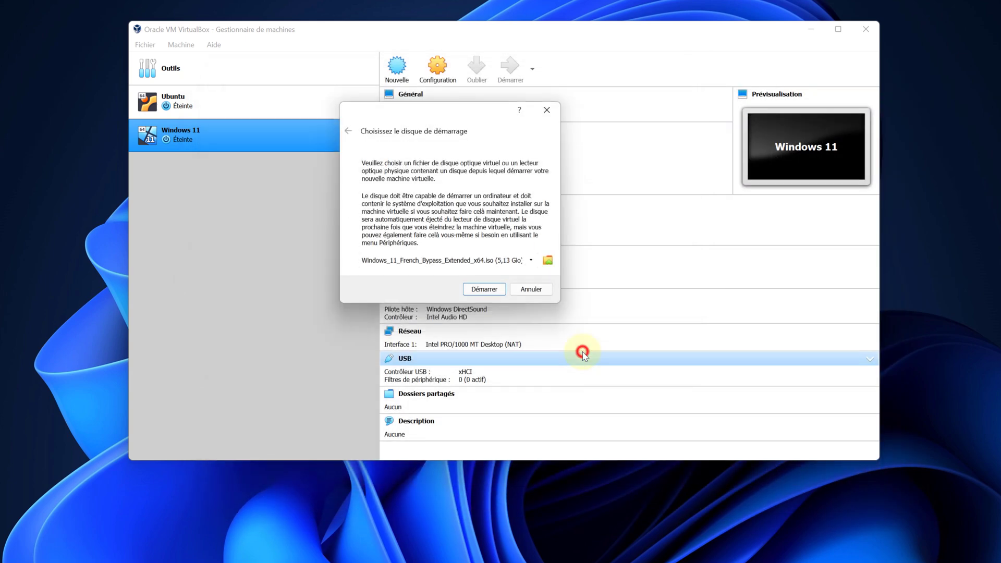
pyautogui.click(483, 290)
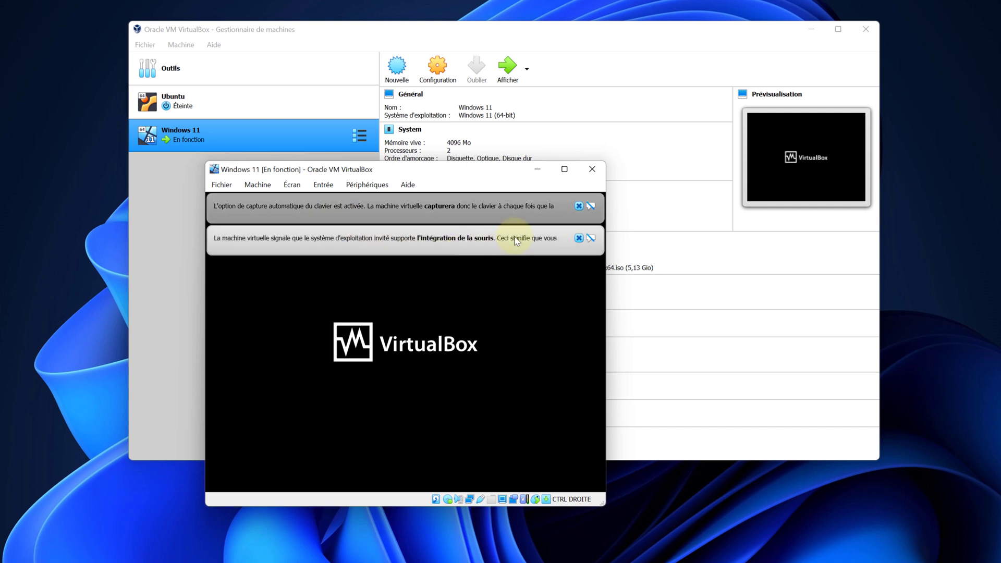
# Dismiss the keyboard capture and mouse integration notifications in the running machine's window
pyautogui.click(579, 206)
pyautogui.click(578, 205)
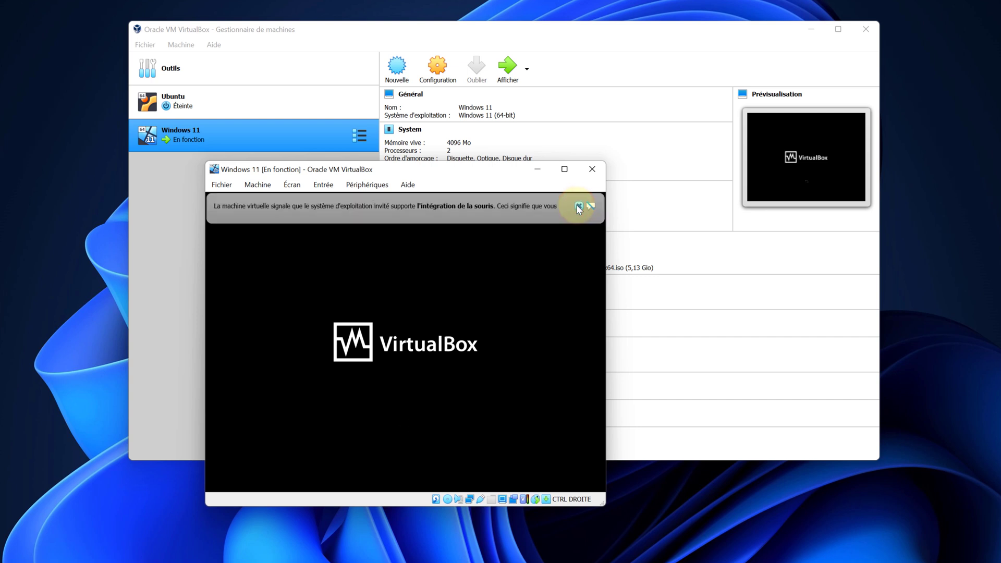
pyautogui.click(579, 206)
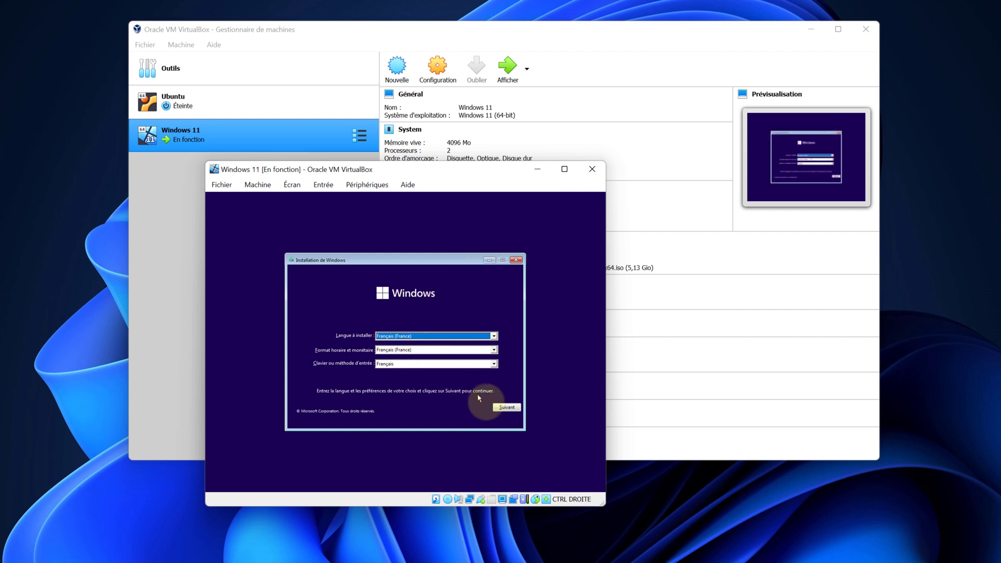
# Begin the Windows installation with the French language settings, without a product key, and choose the Windows 11 Professionnel edition
pyautogui.click(504, 410)
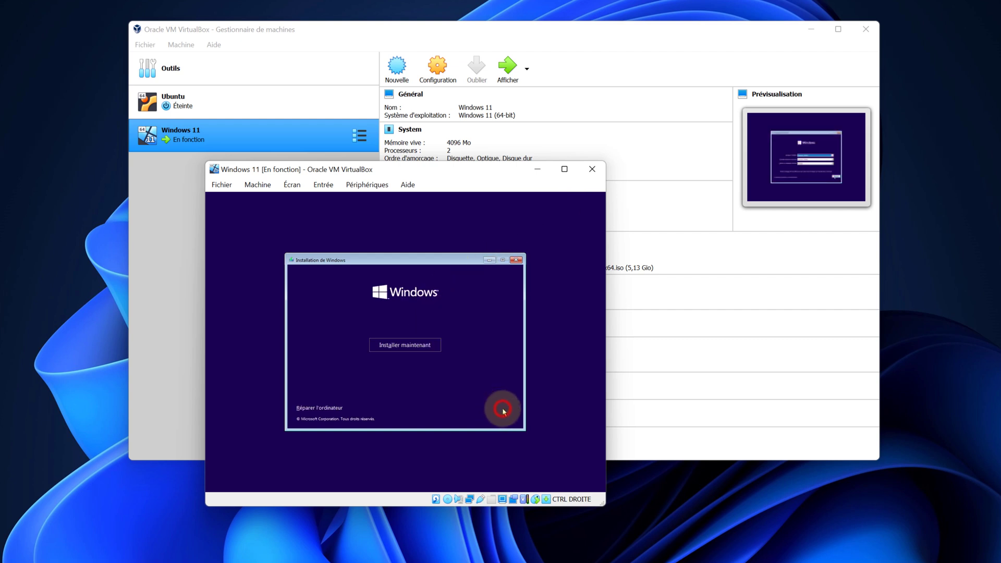
pyautogui.click(399, 344)
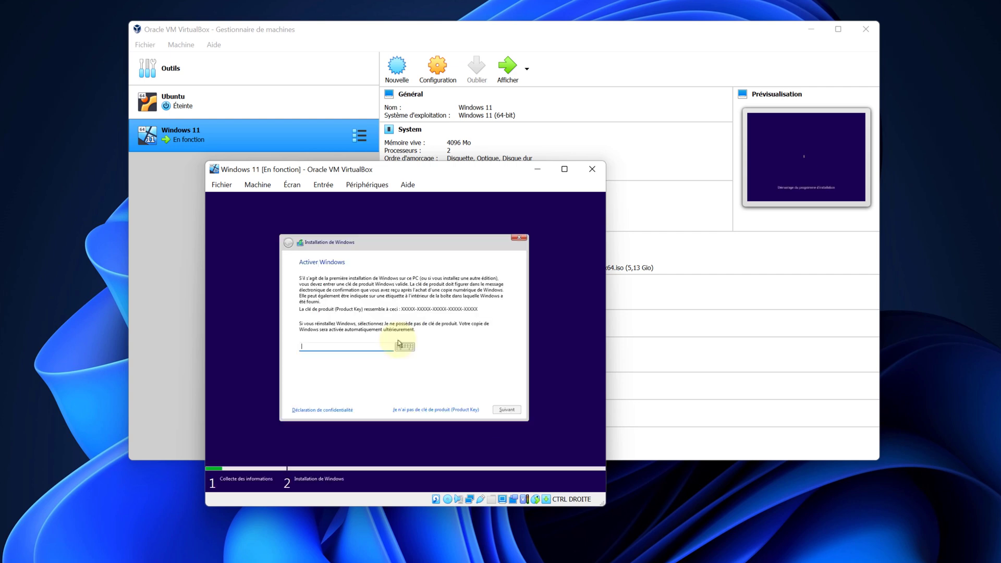
pyautogui.click(425, 409)
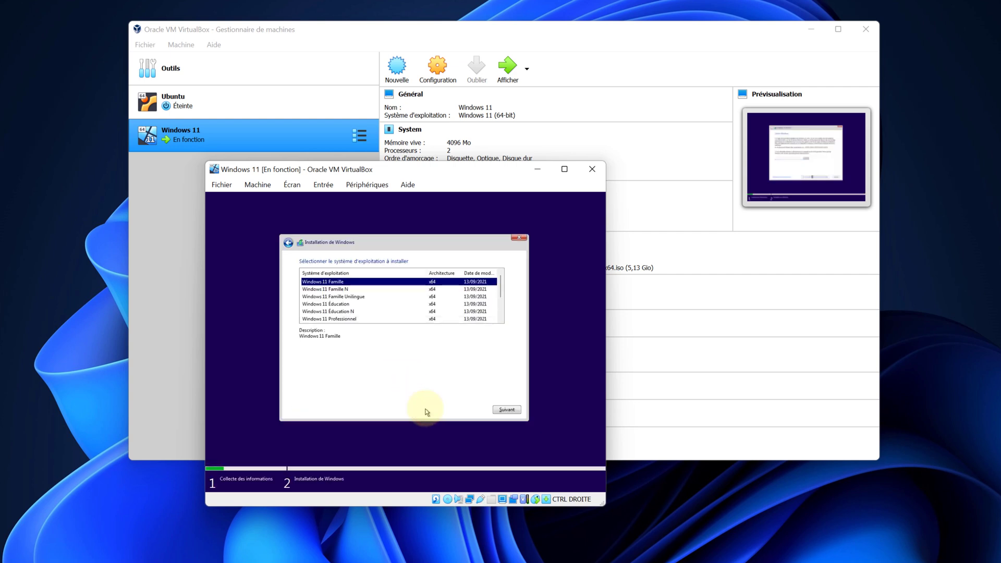
pyautogui.click(340, 319)
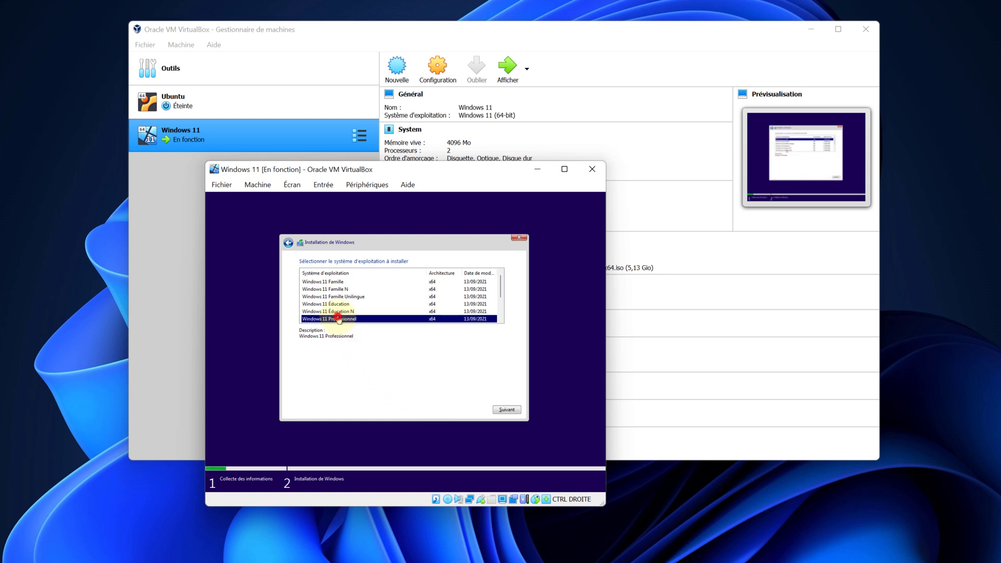
pyautogui.click(507, 410)
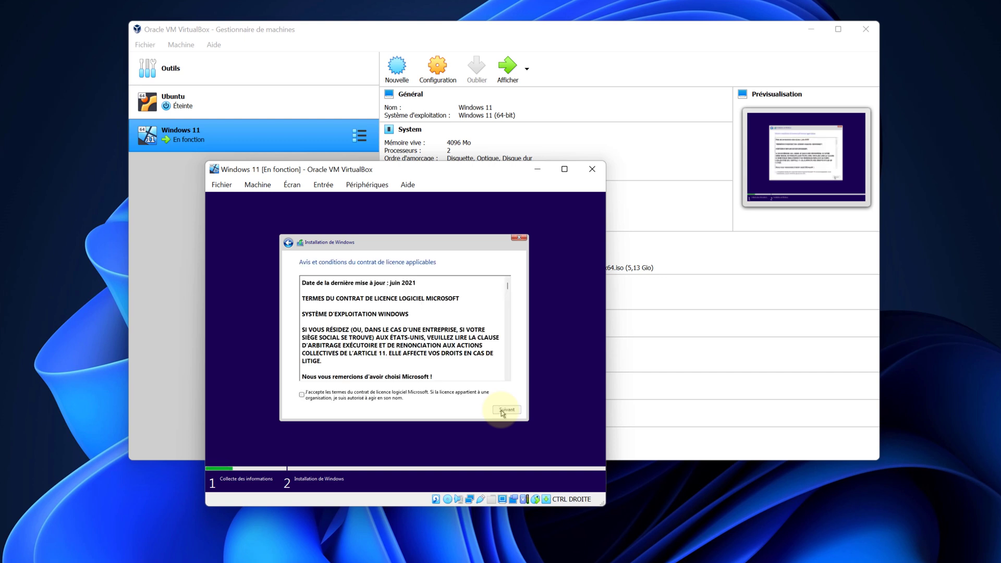
# Accept the licence terms and run a custom installation on the unallocated 80 GB space of drive 0
pyautogui.click(301, 395)
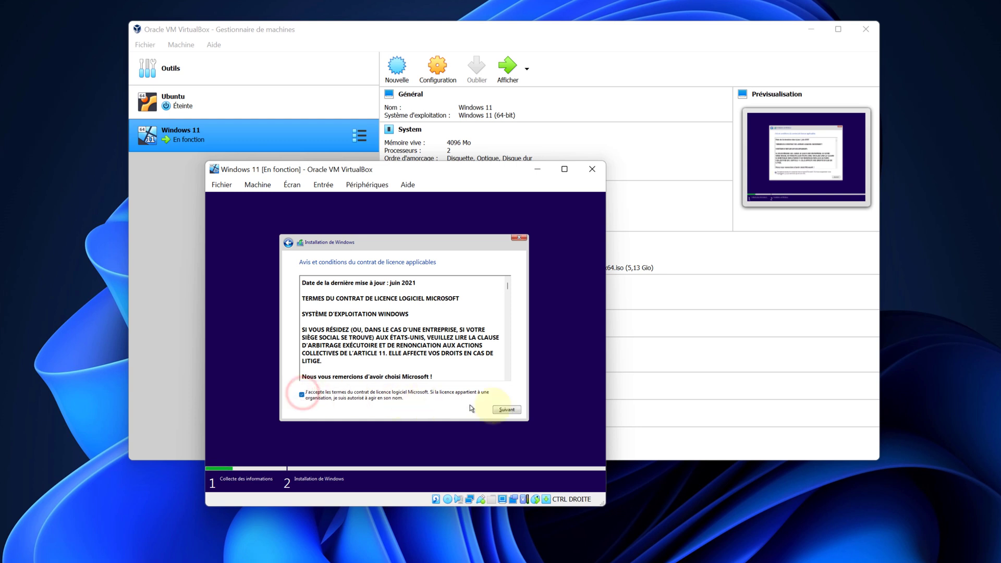
pyautogui.click(510, 413)
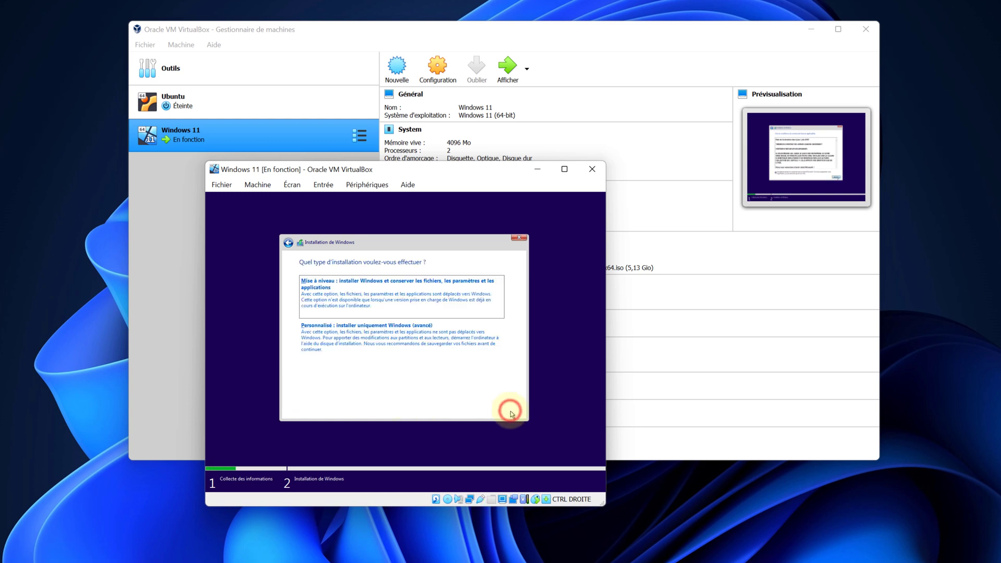
pyautogui.click(361, 340)
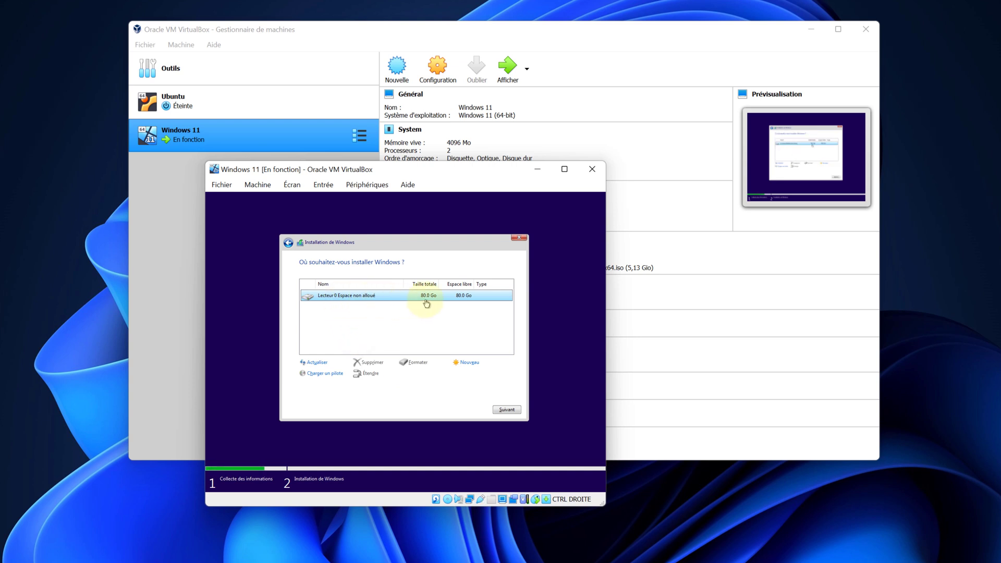
pyautogui.click(502, 409)
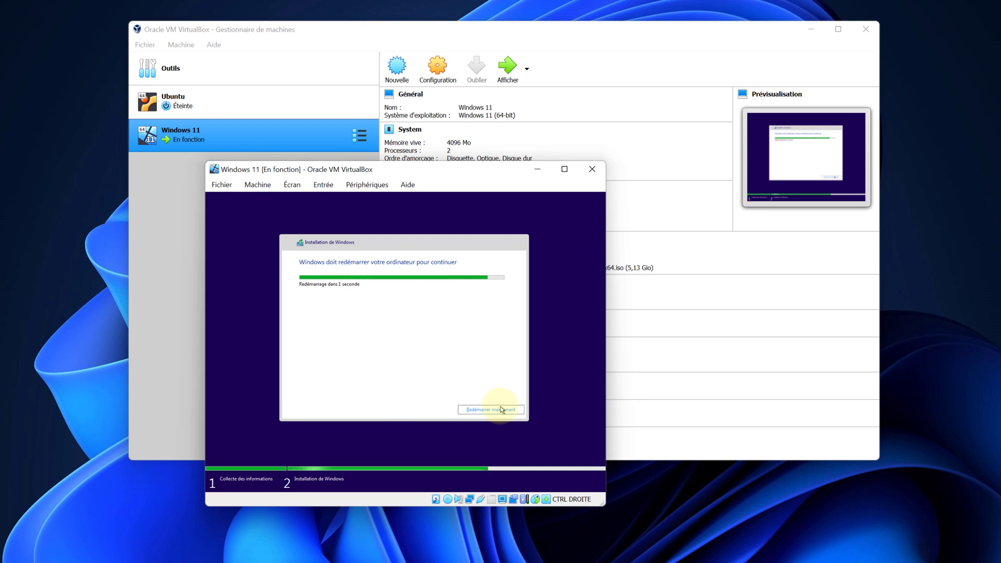
# Dismiss the notifications after the restart and set the region to France with only the Français keyboard layout
pyautogui.click(579, 207)
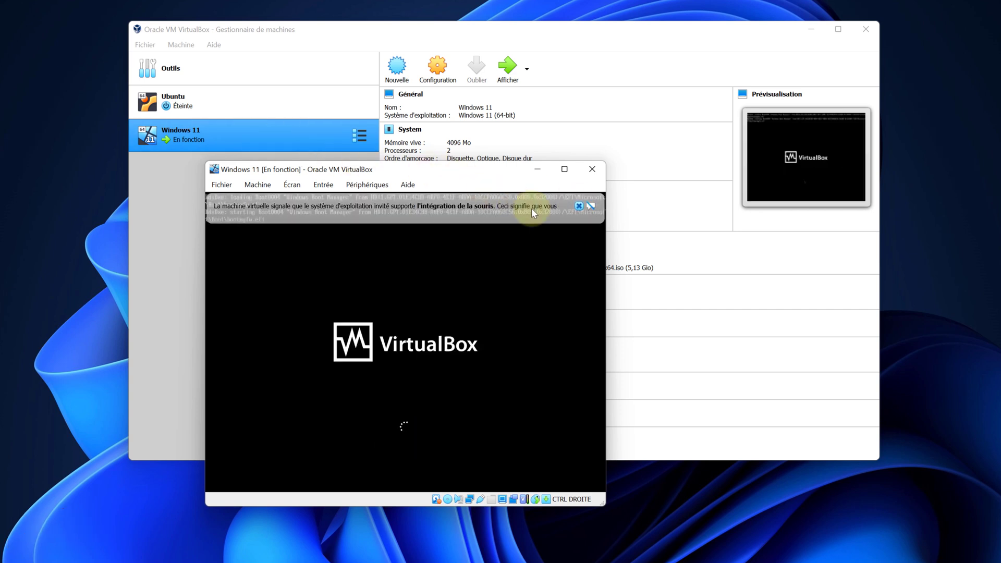
pyautogui.click(579, 207)
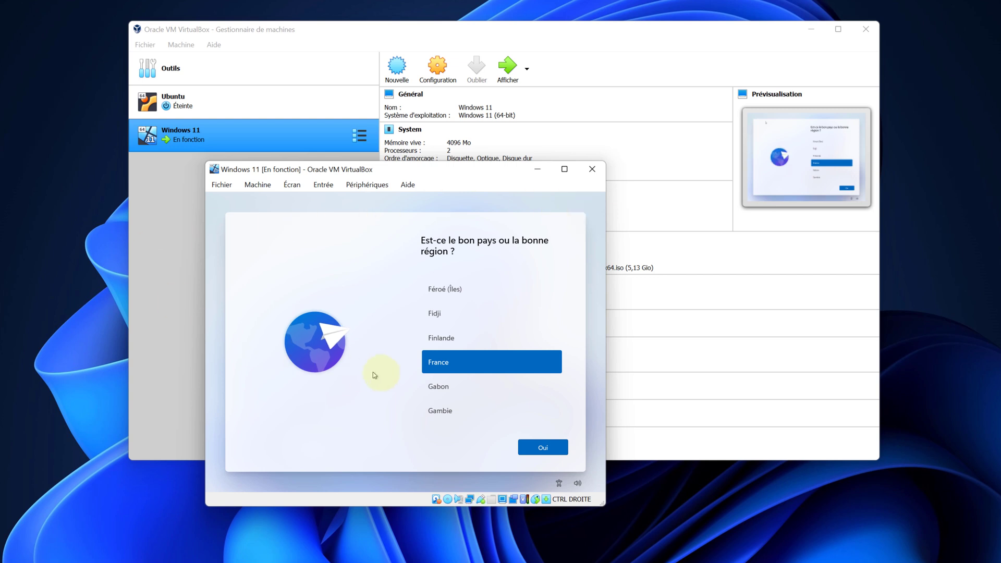
pyautogui.click(543, 447)
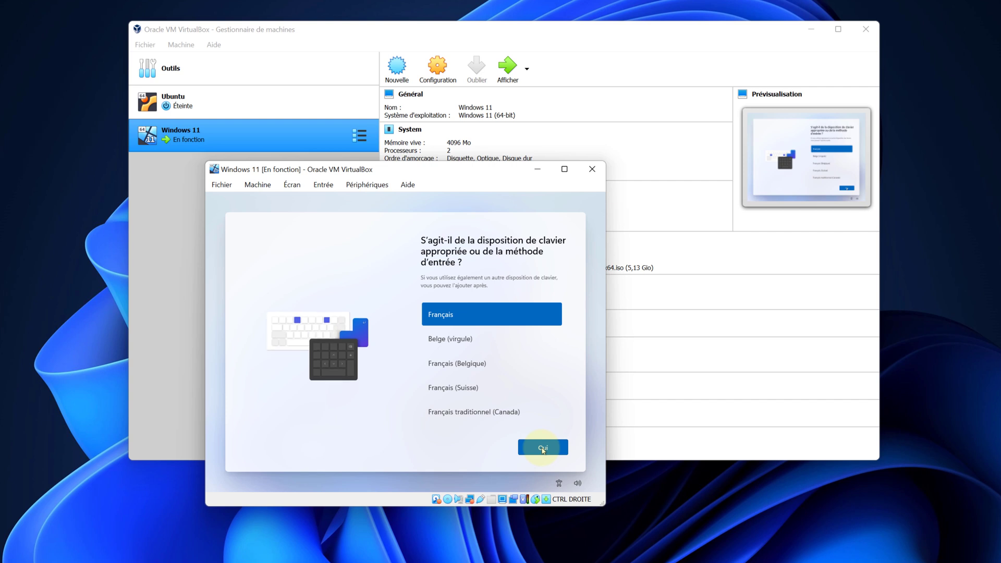
pyautogui.click(542, 449)
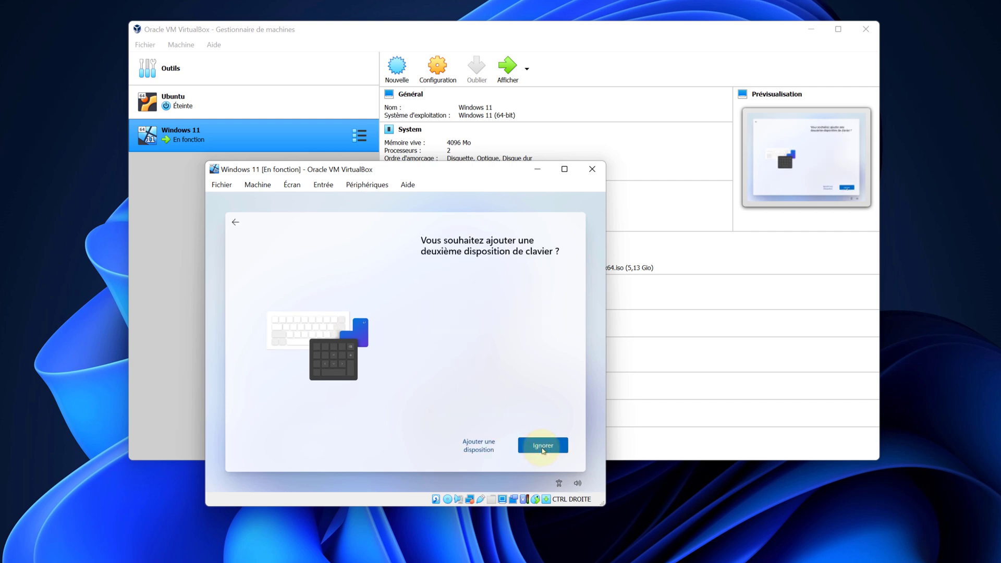
pyautogui.click(542, 447)
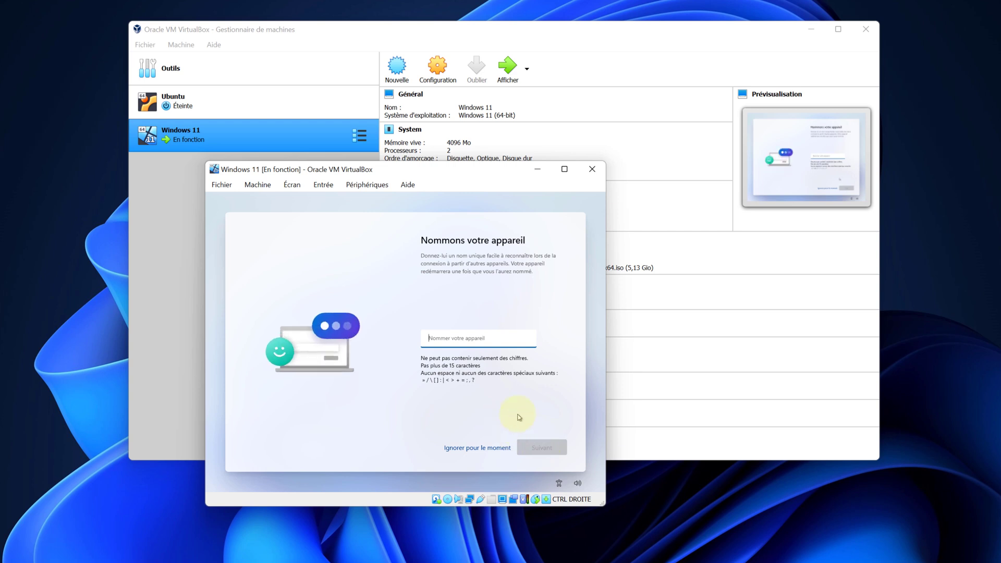
# Name the Windows device VirtualBox and continue the setup
pyautogui.write('VirtualBox')
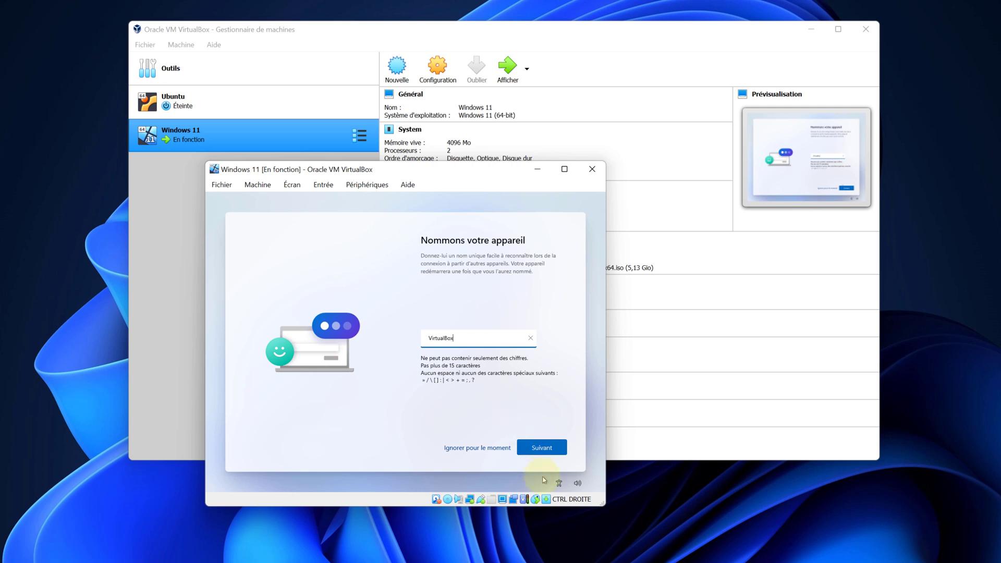
pyautogui.click(537, 451)
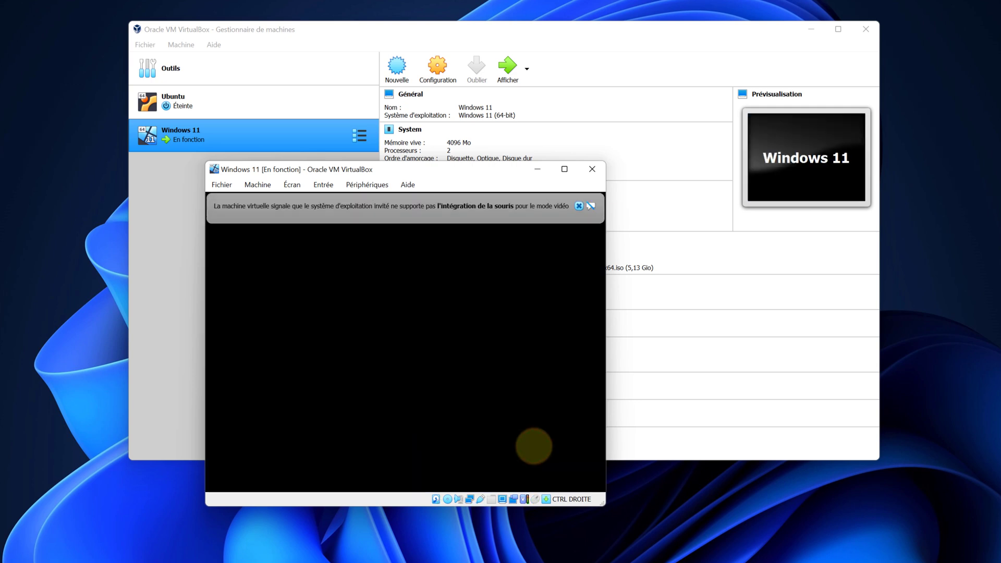
# Dismiss the mouse integration notifications and set up the Windows device for personal use (Configurer pour une utilisation personnelle)
pyautogui.click(580, 207)
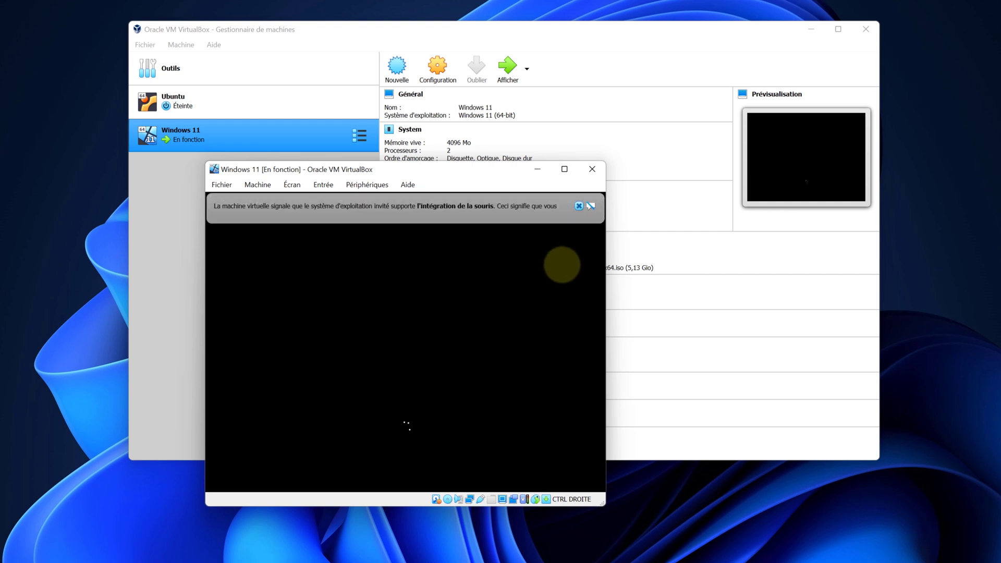
pyautogui.click(578, 206)
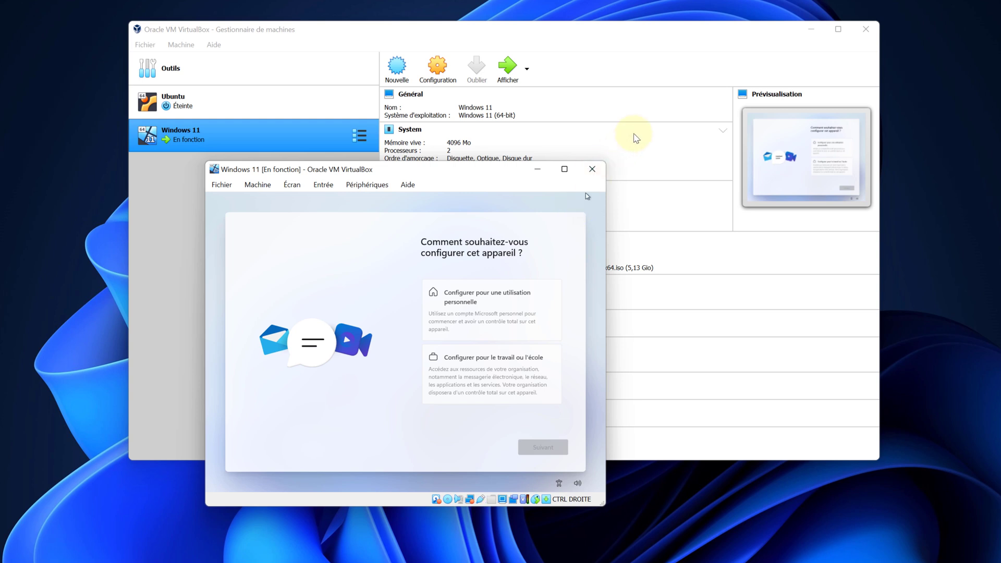
pyautogui.click(447, 312)
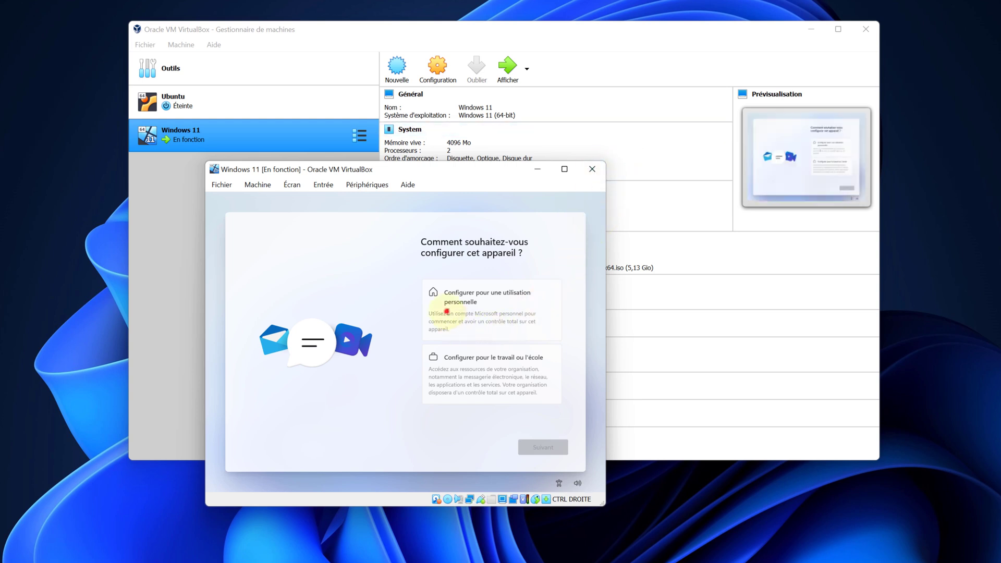
pyautogui.click(538, 453)
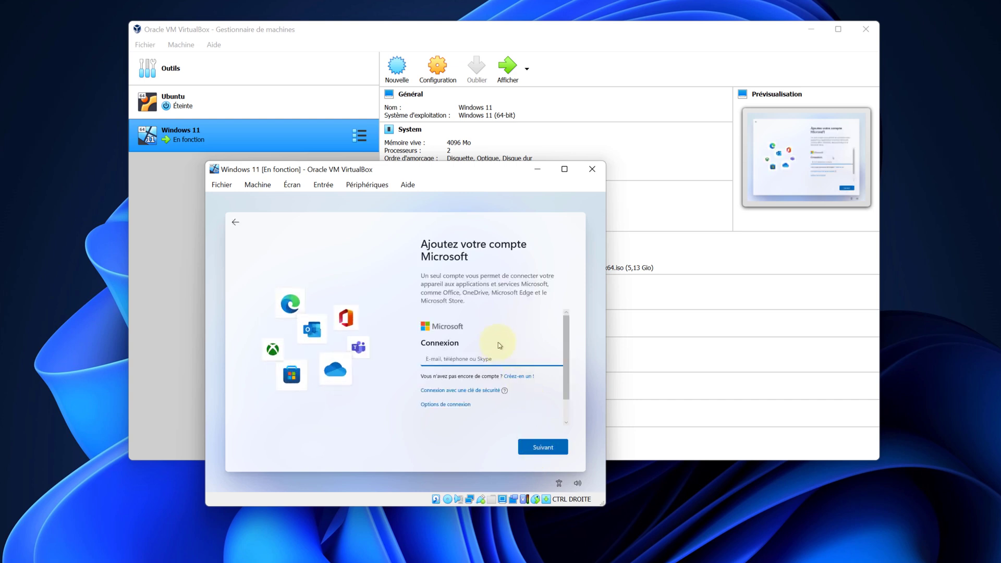
# Open the sign-in options for the Microsoft account and choose an offline account (Compte hors connexion)
pyautogui.click(490, 360)
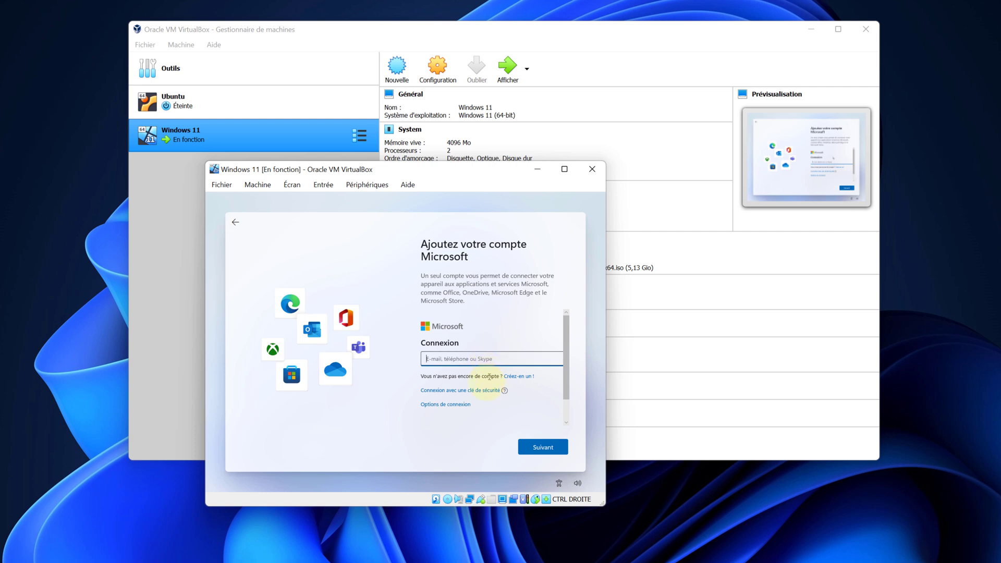
pyautogui.click(446, 405)
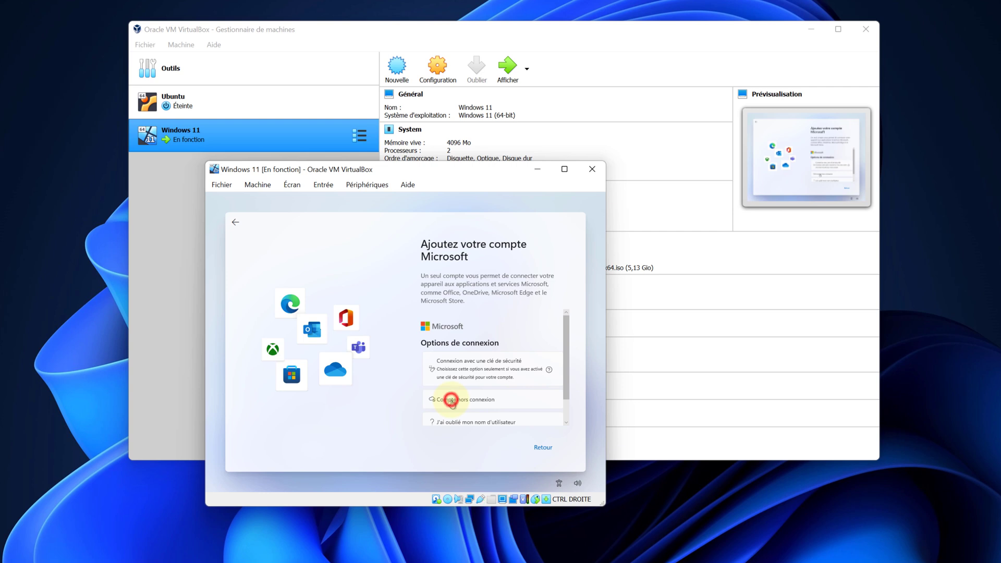
pyautogui.click(452, 400)
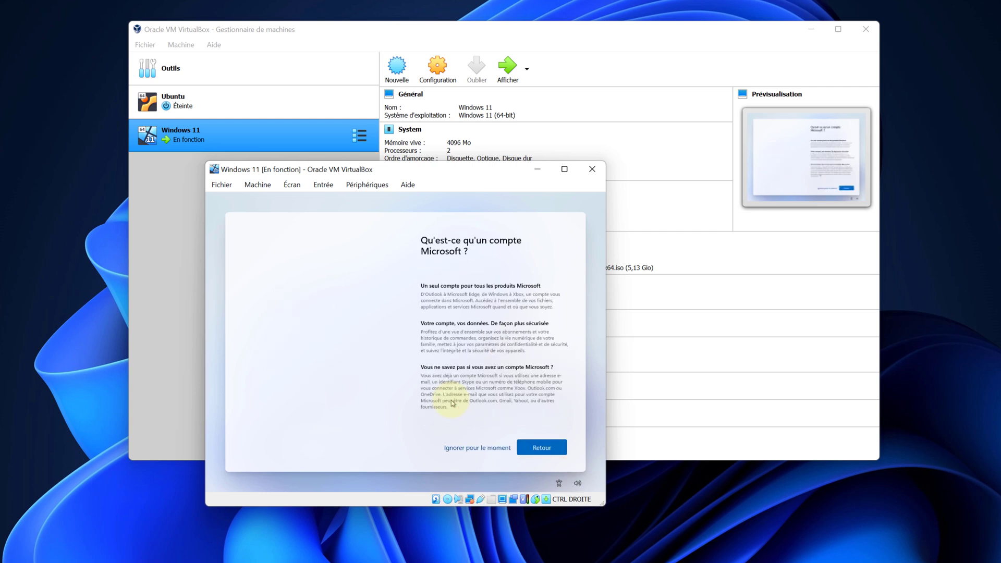
# Skip the Microsoft account for now and create the local user Sitetechnofr without a password
pyautogui.click(468, 445)
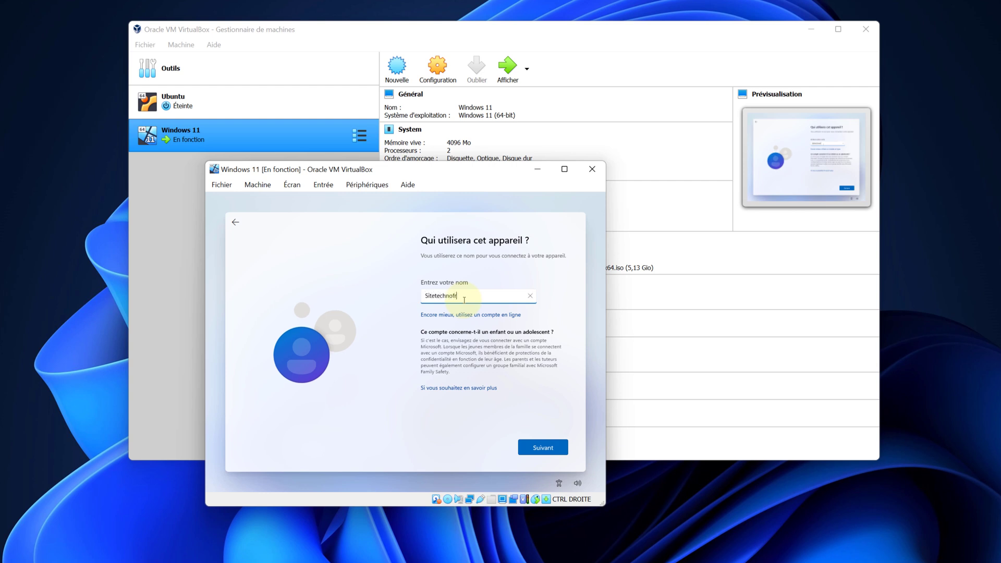
pyautogui.click(539, 450)
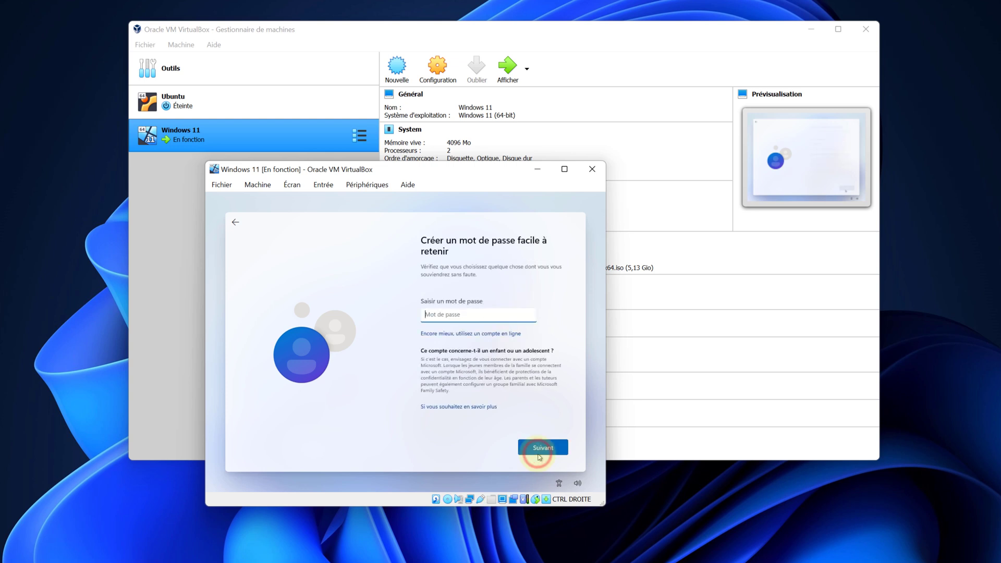
pyautogui.click(540, 450)
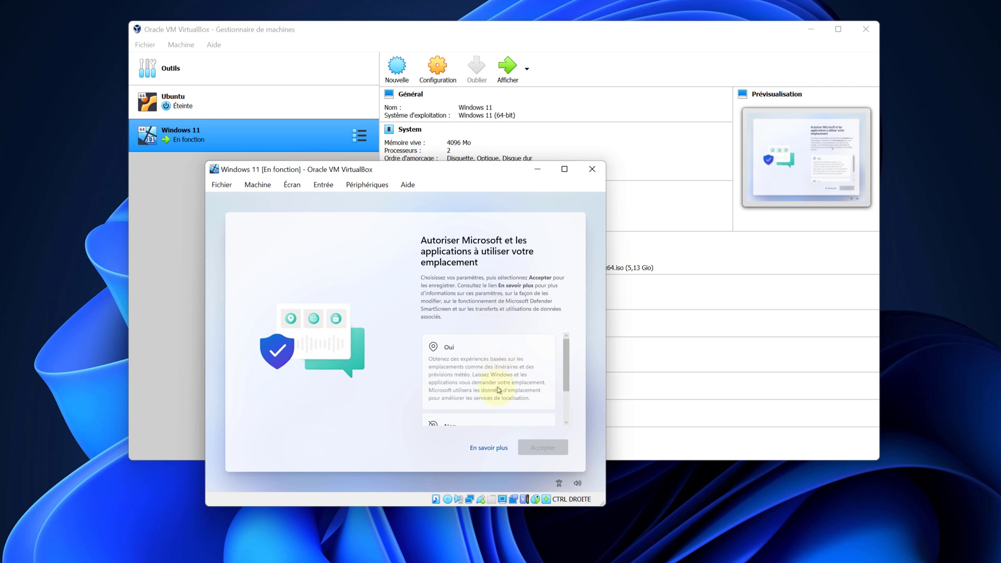
# Refuse location access for Microsoft and apps, and decline the Localiser mon appareil feature
pyautogui.scroll(-1, 499, 390)
pyautogui.click(461, 421)
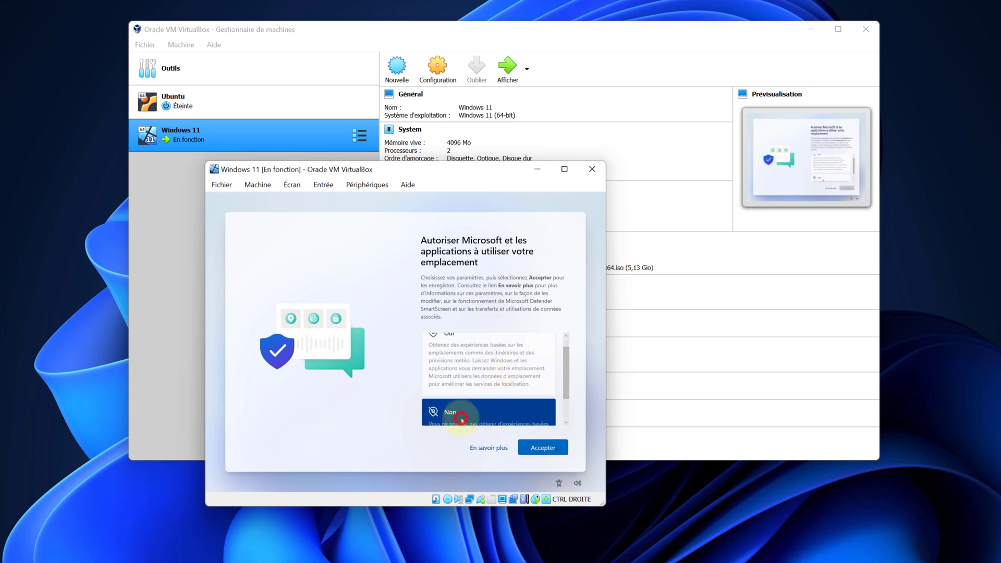
pyautogui.click(540, 449)
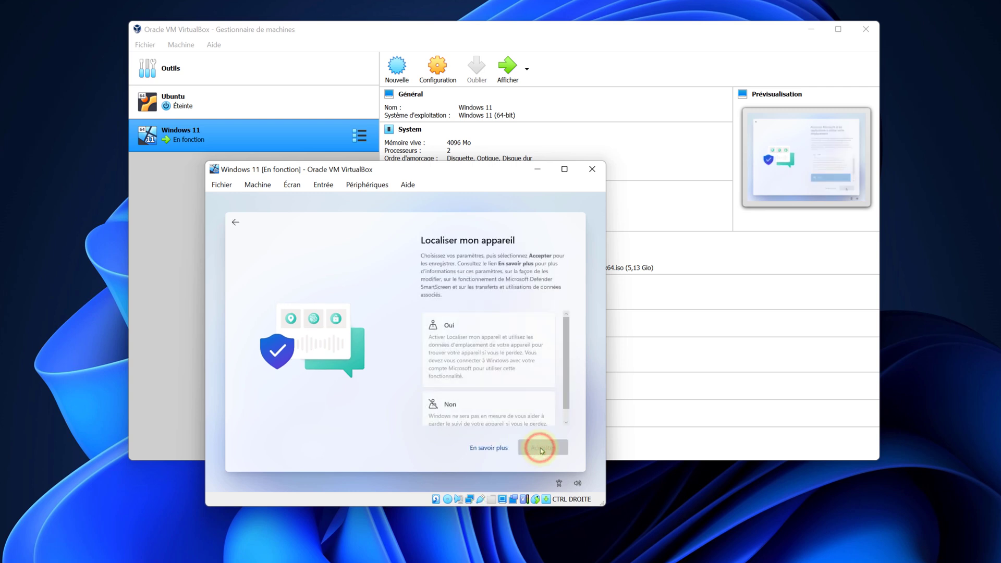
pyautogui.click(476, 412)
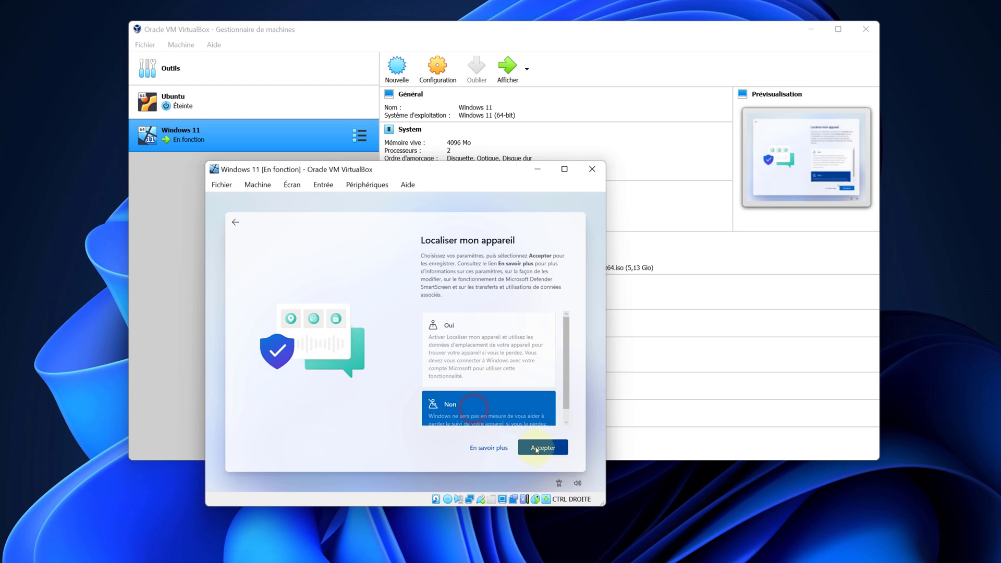
pyautogui.click(539, 449)
# Limit the diagnostic data to Obligatoire uniquement and decline the improvement of handwriting and typing
pyautogui.scroll(-3, 489, 379)
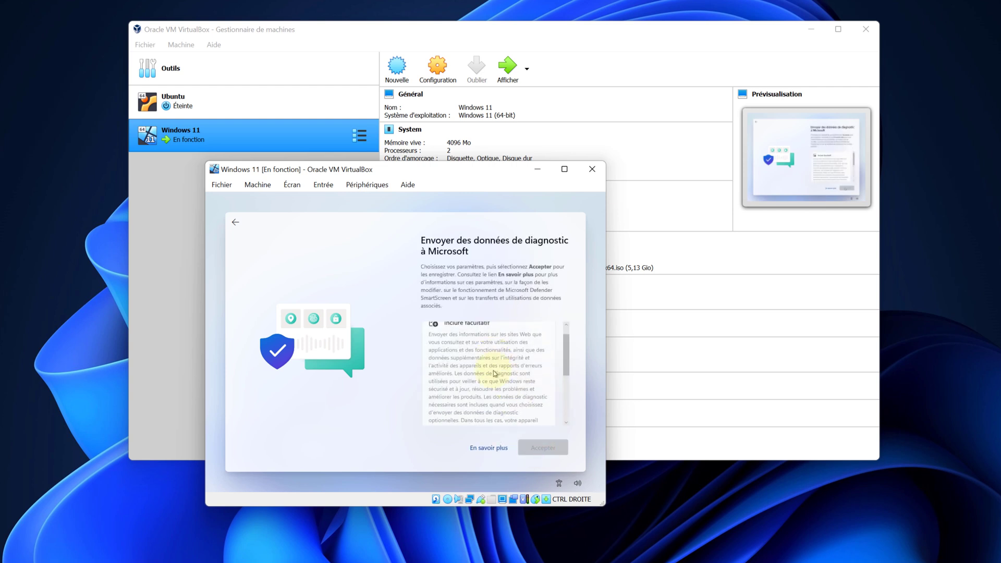
pyautogui.scroll(-2, 489, 380)
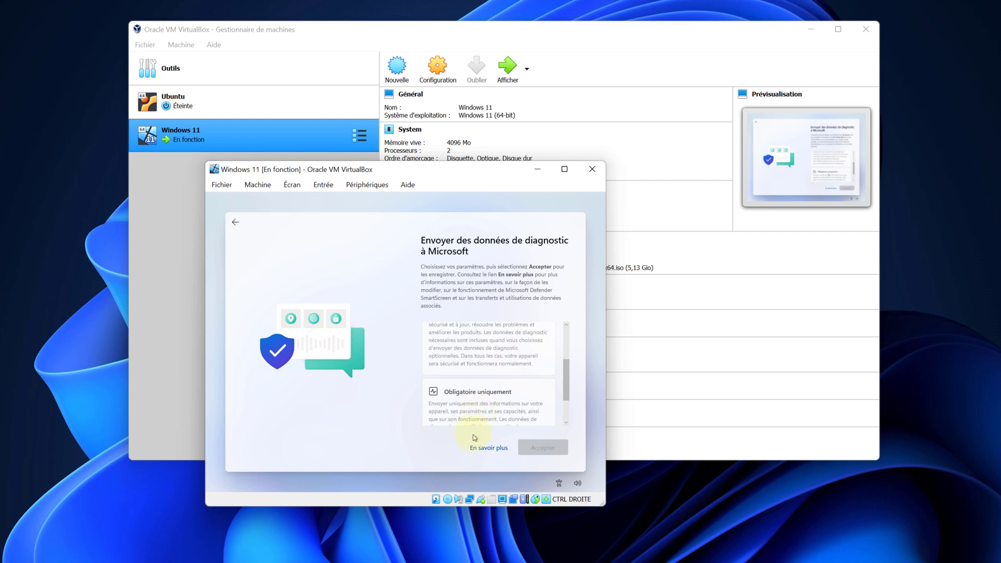
pyautogui.click(462, 403)
pyautogui.click(560, 453)
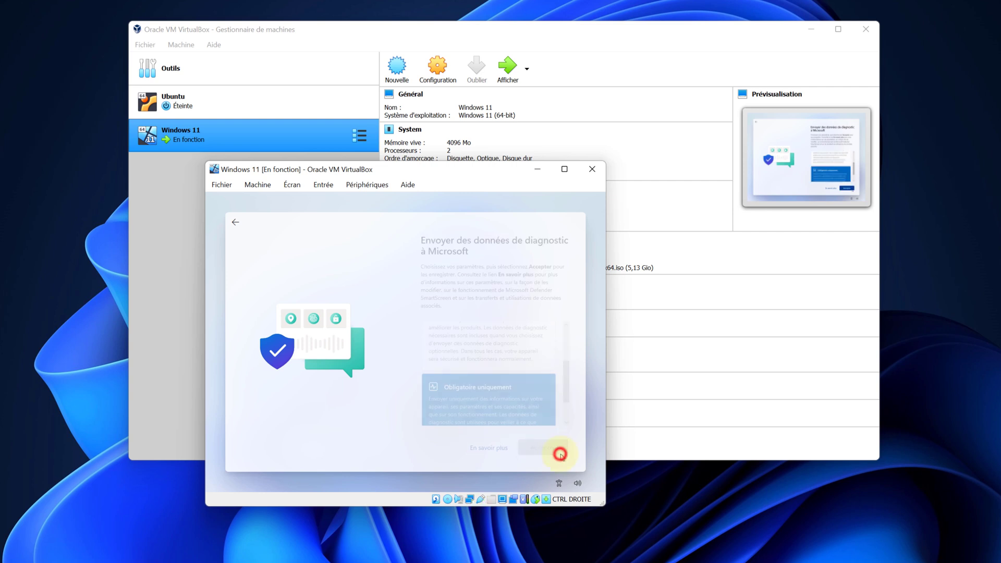
pyautogui.scroll(-1, 494, 368)
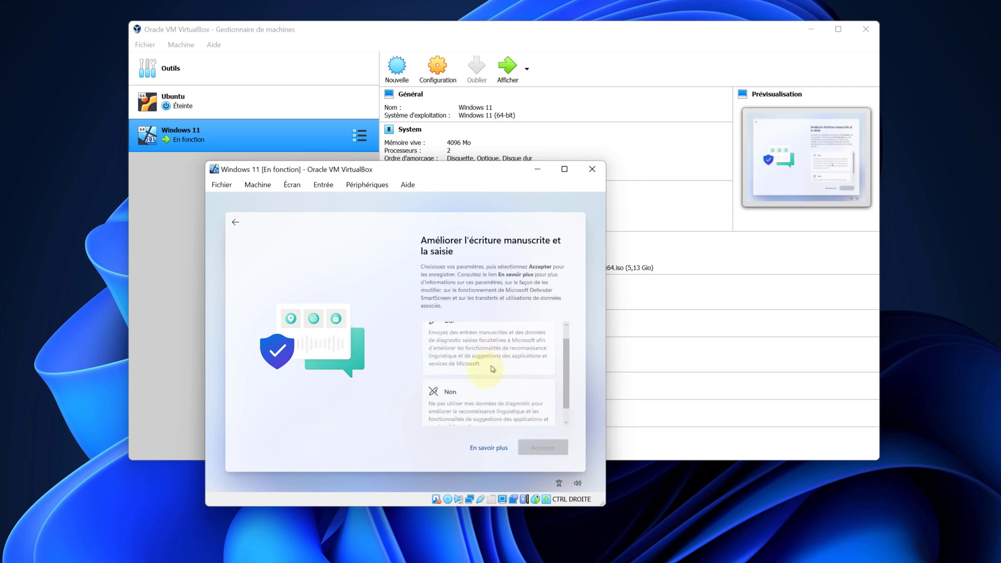
pyautogui.click(467, 412)
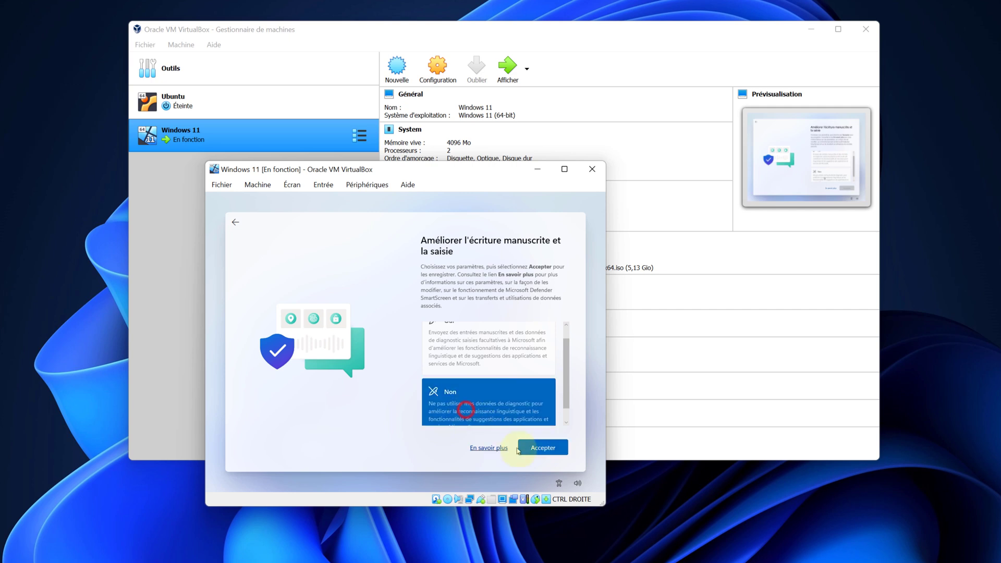
pyautogui.click(532, 449)
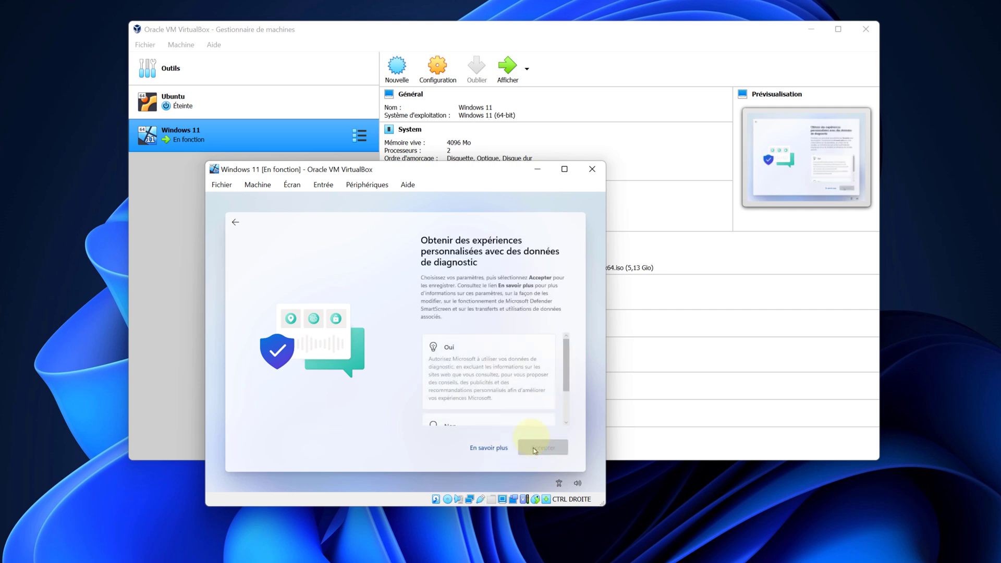
# Decline personalised experiences based on diagnostic data and refuse app use of the advertising ID
pyautogui.scroll(-2, 488, 355)
pyautogui.click(456, 410)
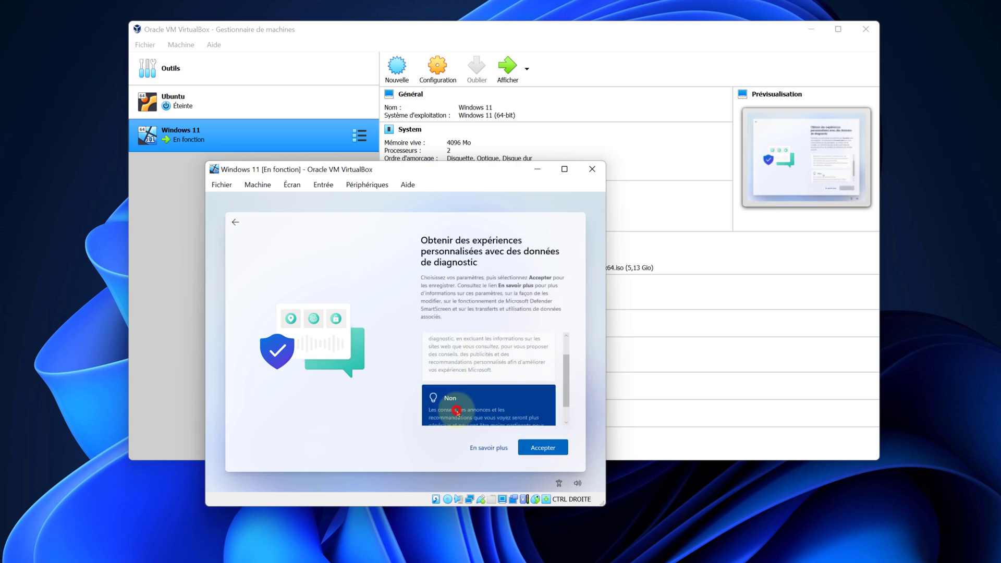
pyautogui.click(527, 444)
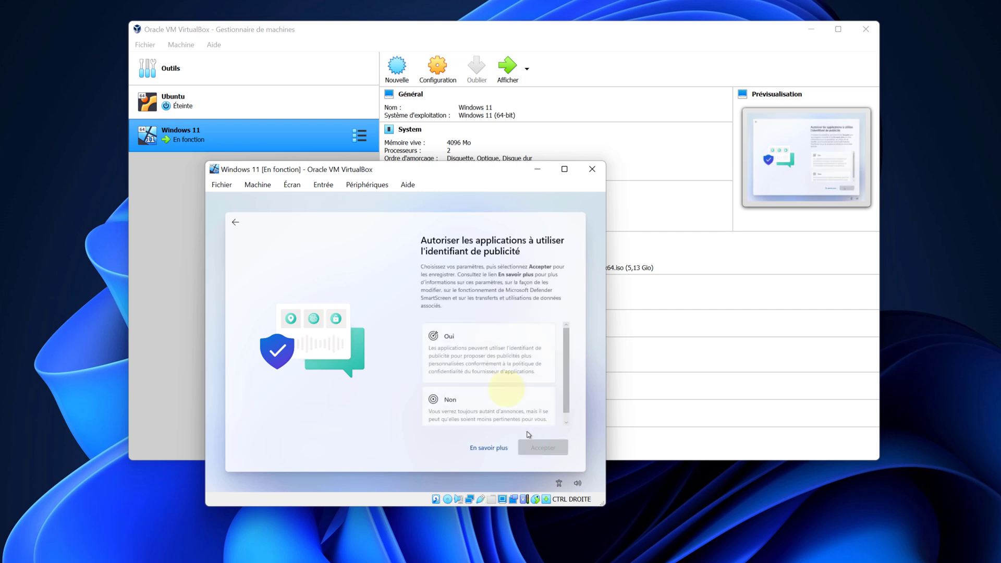
pyautogui.scroll(-1, 478, 329)
pyautogui.click(472, 392)
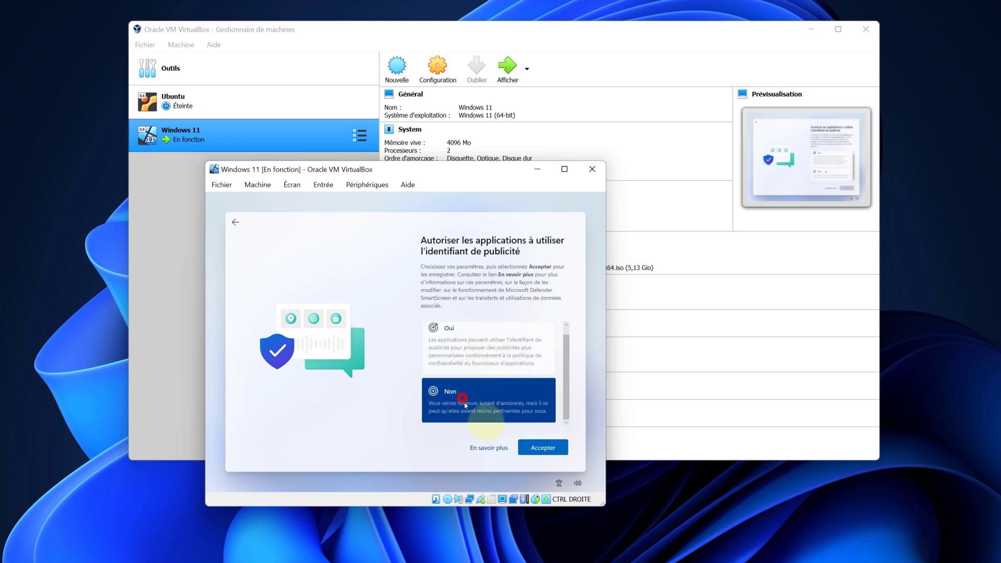
pyautogui.click(541, 448)
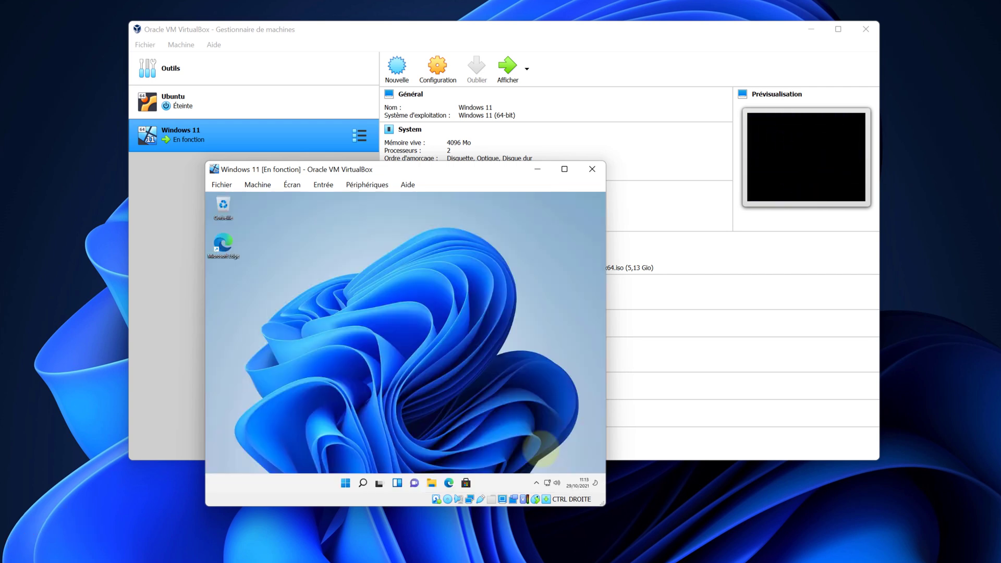
# Check the Start menu of the new Windows desktop and enlarge the virtual machine window
pyautogui.press('super')
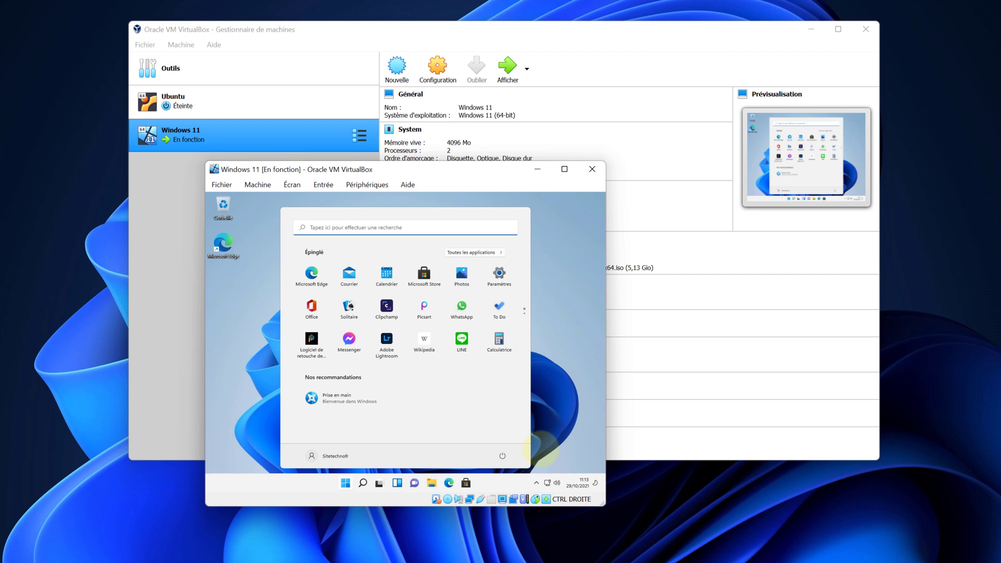
pyautogui.click(570, 313)
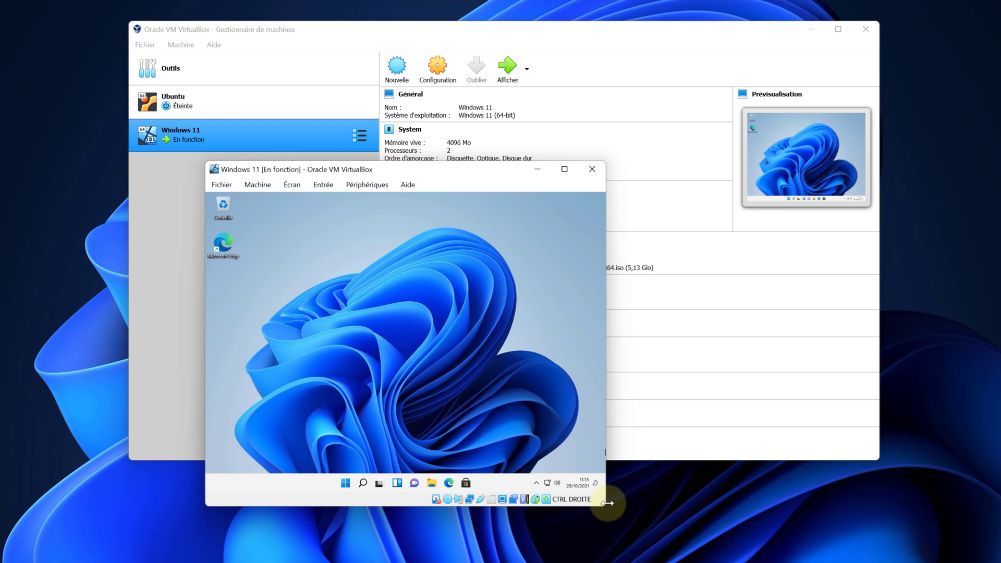
pyautogui.moveTo(608, 504); pyautogui.dragTo(876, 562)
pyautogui.moveTo(573, 162); pyautogui.dragTo(293, 0)
pyautogui.moveTo(316, 31); pyautogui.dragTo(318, 47)
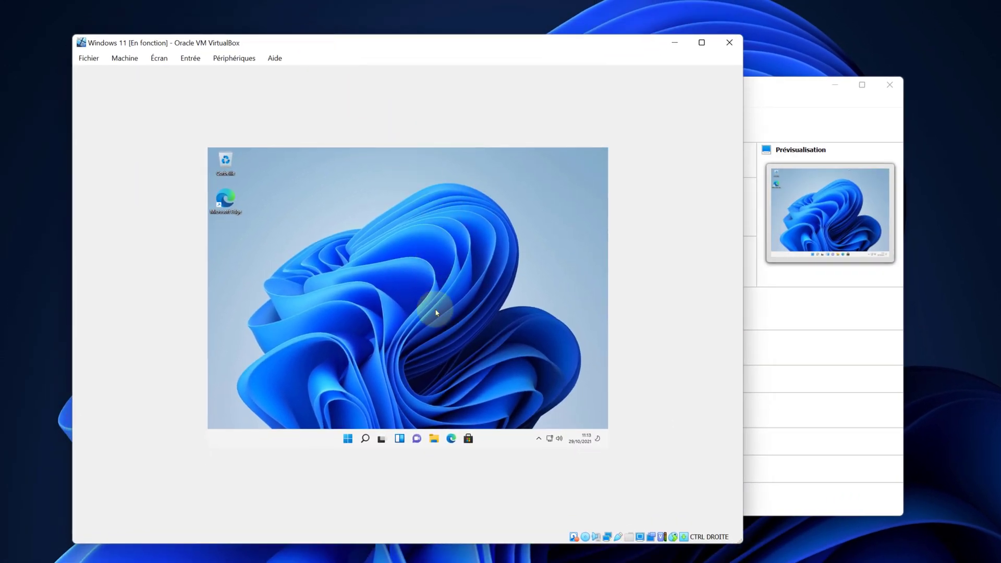
# Insert the Guest Additions CD image into the virtual machine and browse CD drive D: in its File Explorer
pyautogui.click(435, 440)
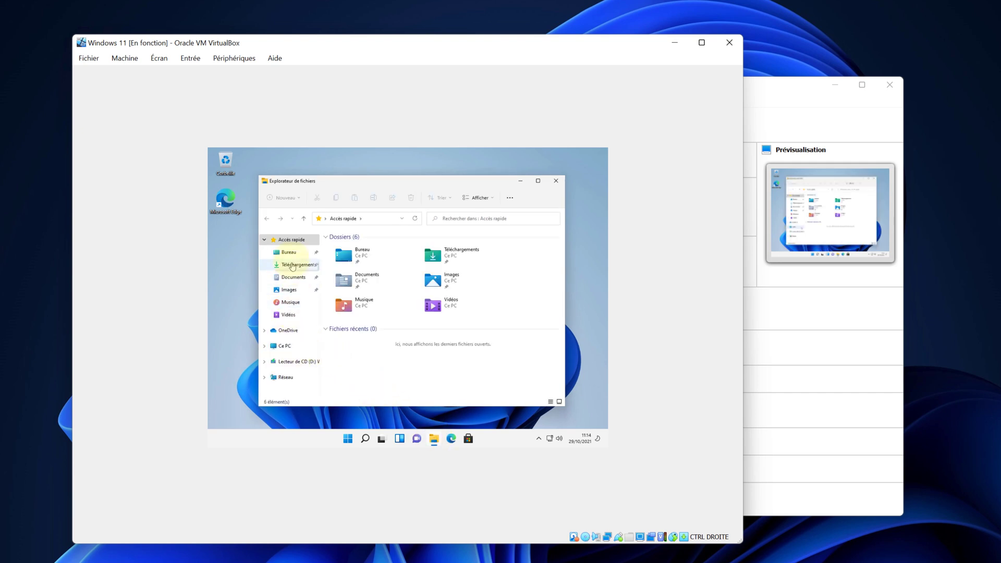
pyautogui.click(242, 63)
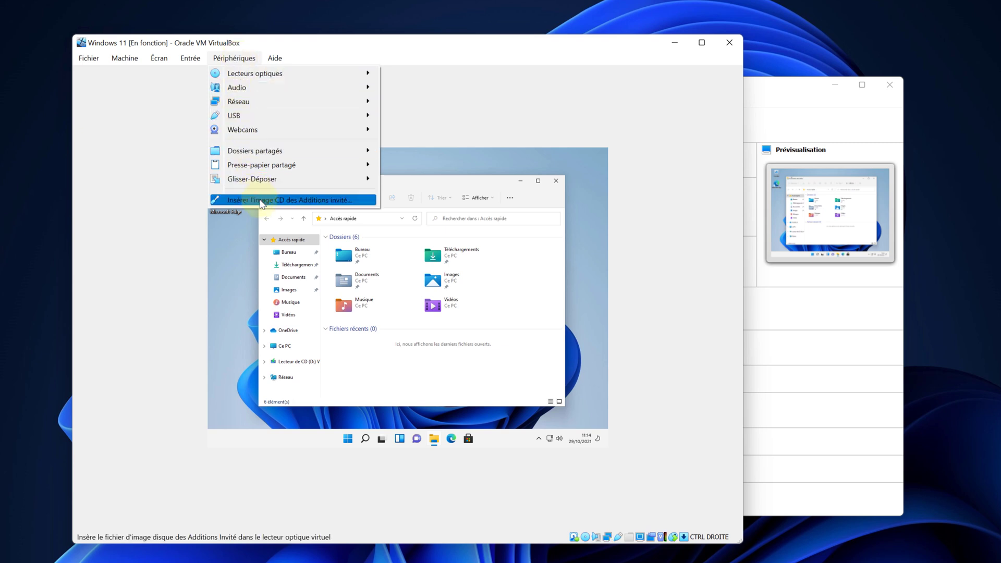
pyautogui.click(260, 201)
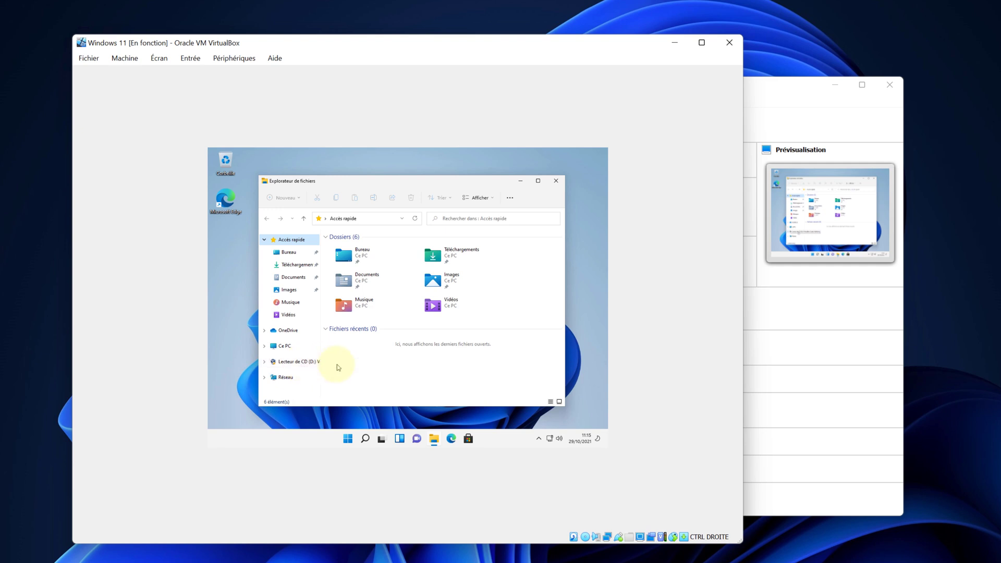
pyautogui.click(288, 363)
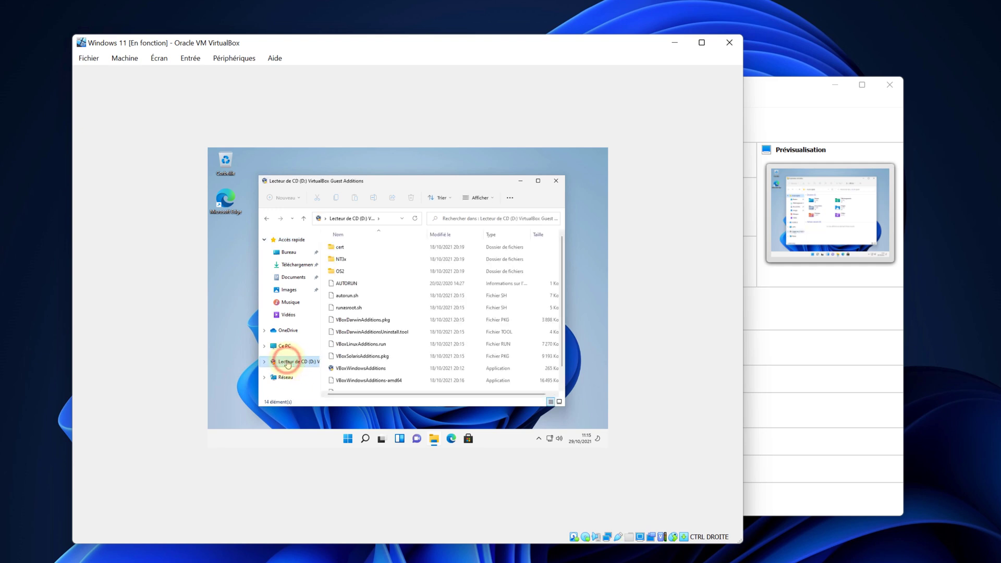
pyautogui.scroll(-1, 367, 323)
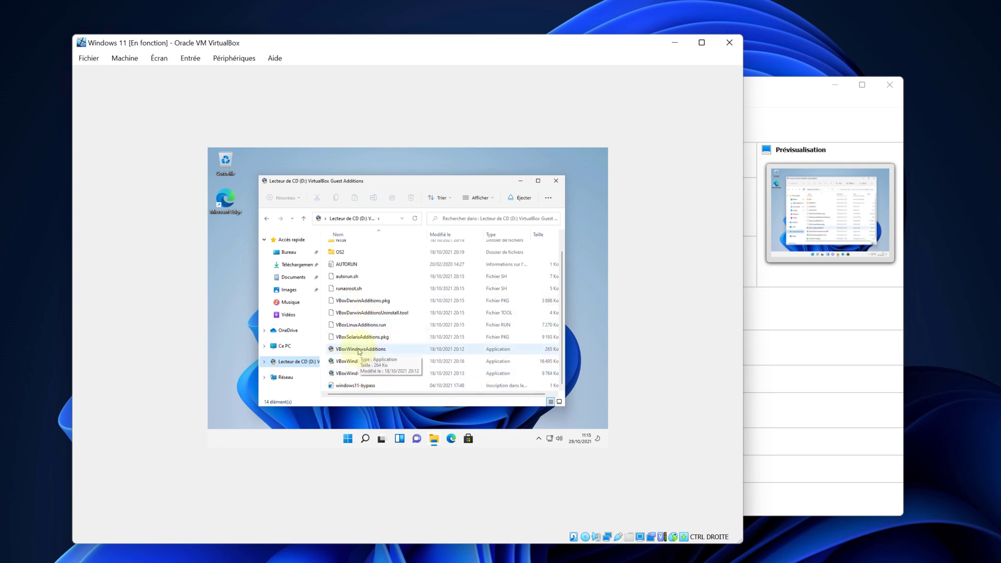
# Run VBoxWindowsAdditions from the CD, authorise it, and start installing Guest Additions 6.1.28 with the default folder and components
pyautogui.doubleClick(360, 350)
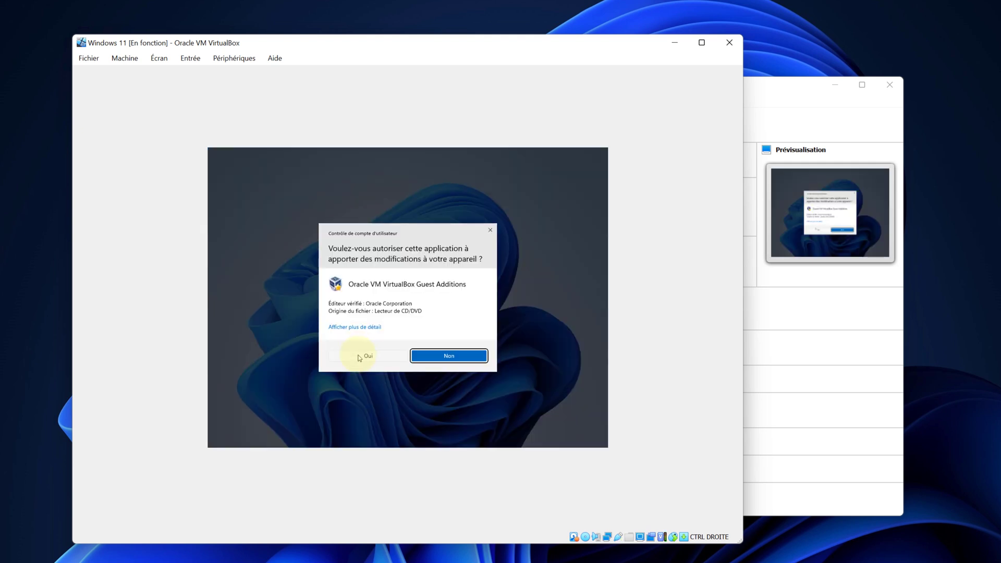
pyautogui.click(365, 356)
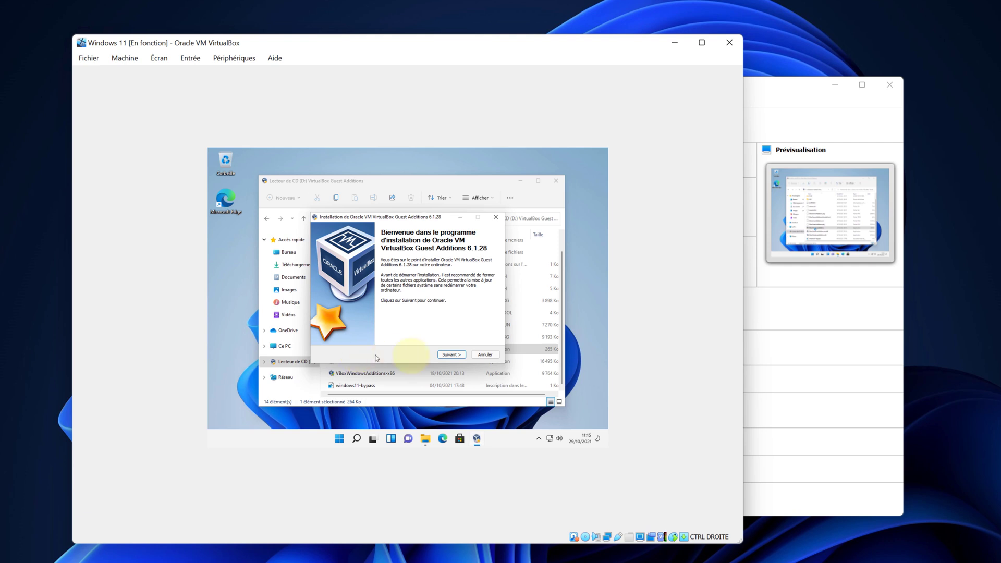
pyautogui.click(447, 354)
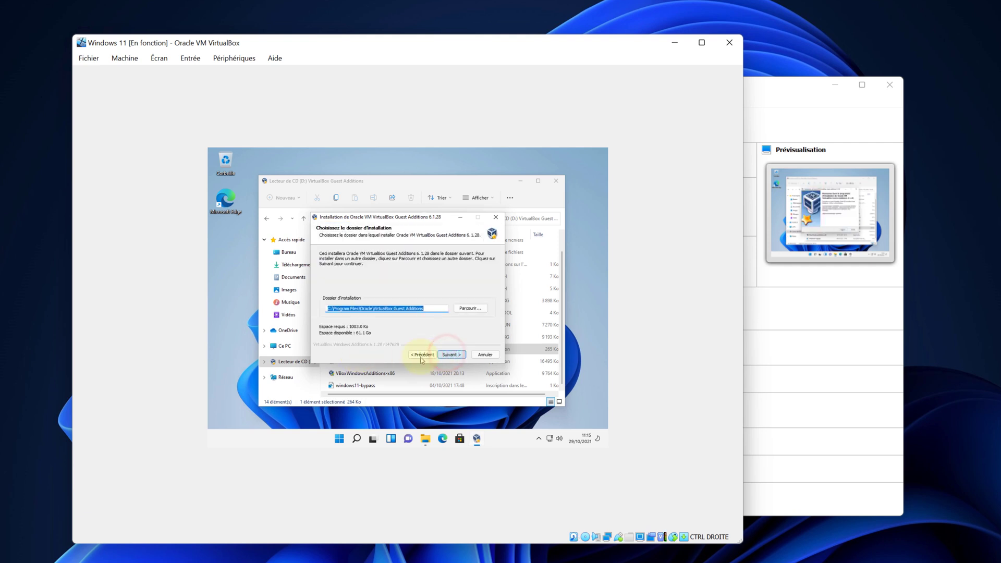
pyautogui.click(448, 355)
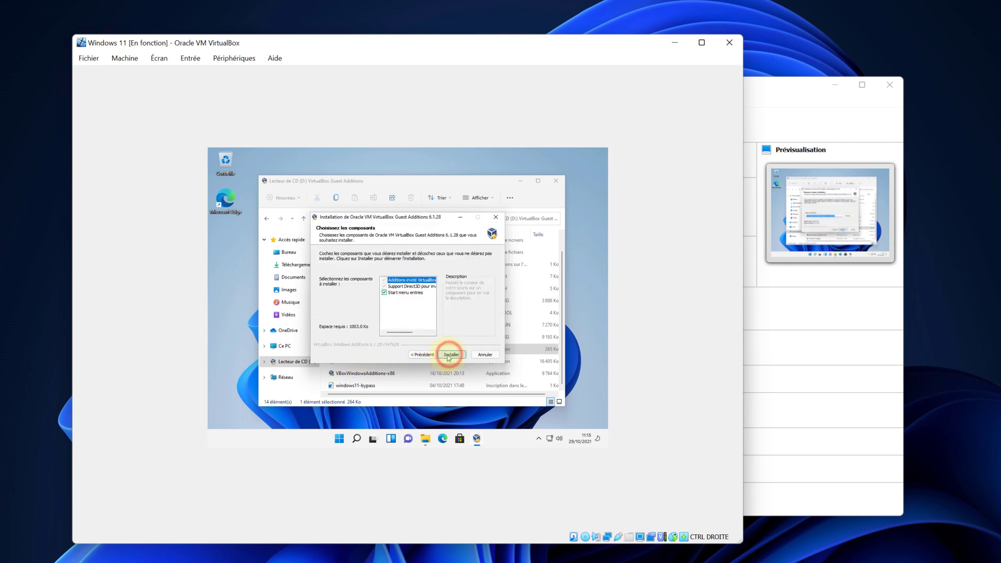
pyautogui.click(445, 356)
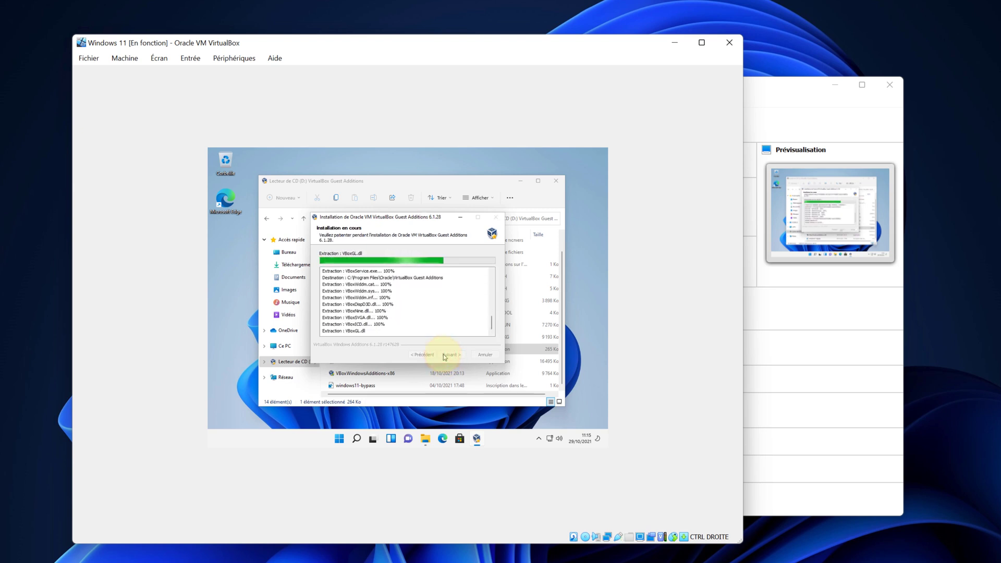
# Close the CD drive's File Explorer window, allow the Oracle Corporation device software, and finish the Guest Additions setup with an immediate restart
pyautogui.click(557, 181)
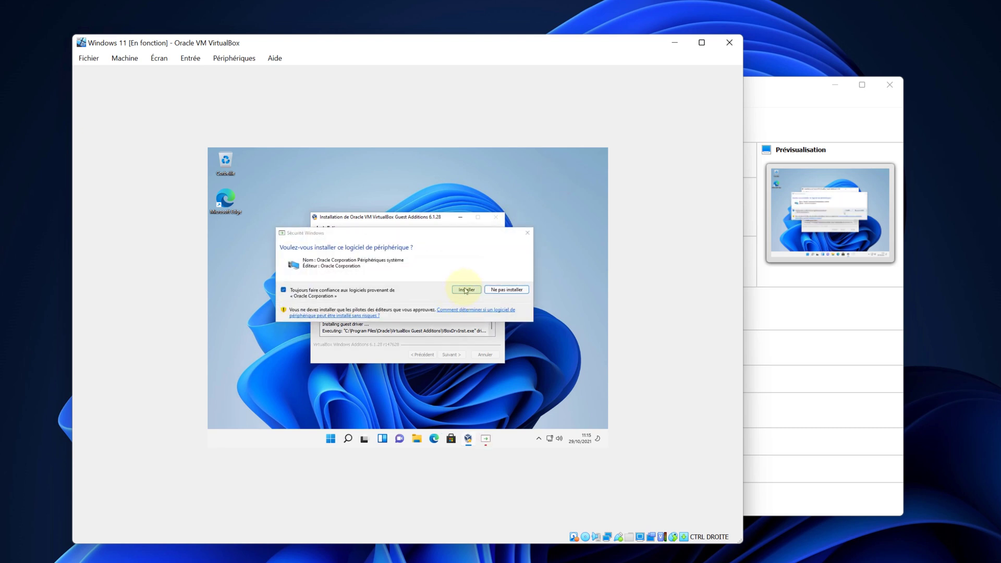
pyautogui.click(466, 290)
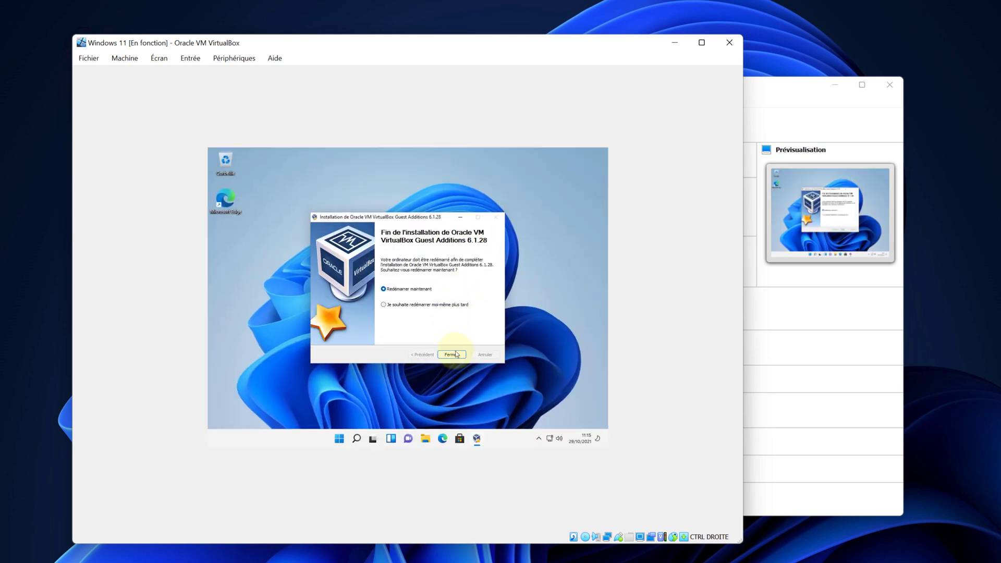
pyautogui.click(453, 355)
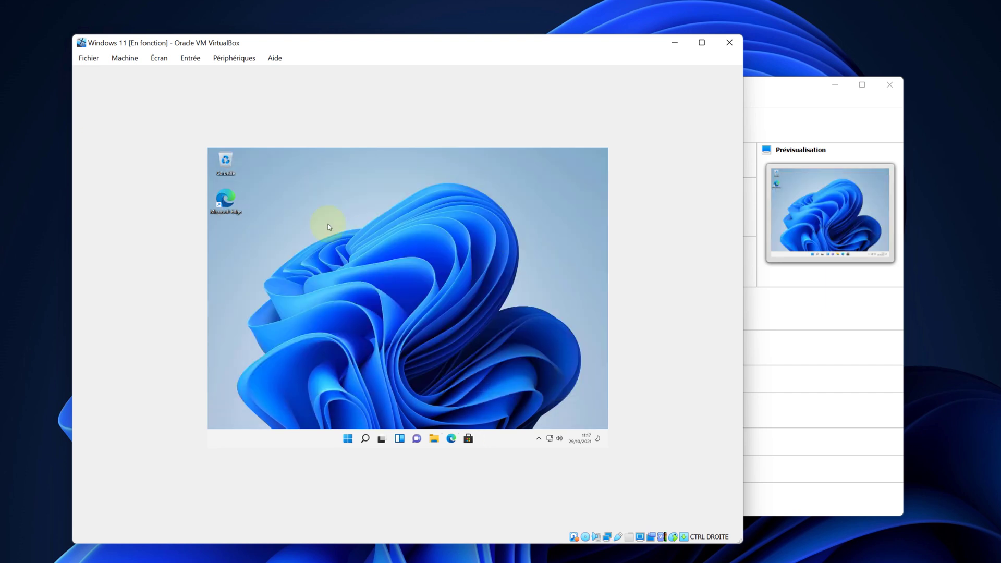
# Switch the virtual machine to full-screen mode and accept the information message
pyautogui.click(159, 58)
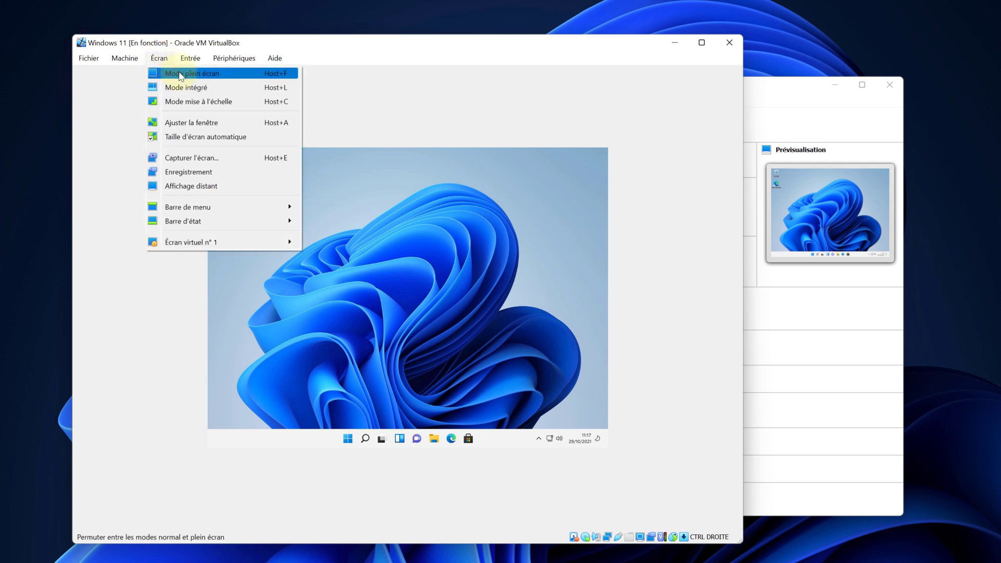
pyautogui.click(181, 74)
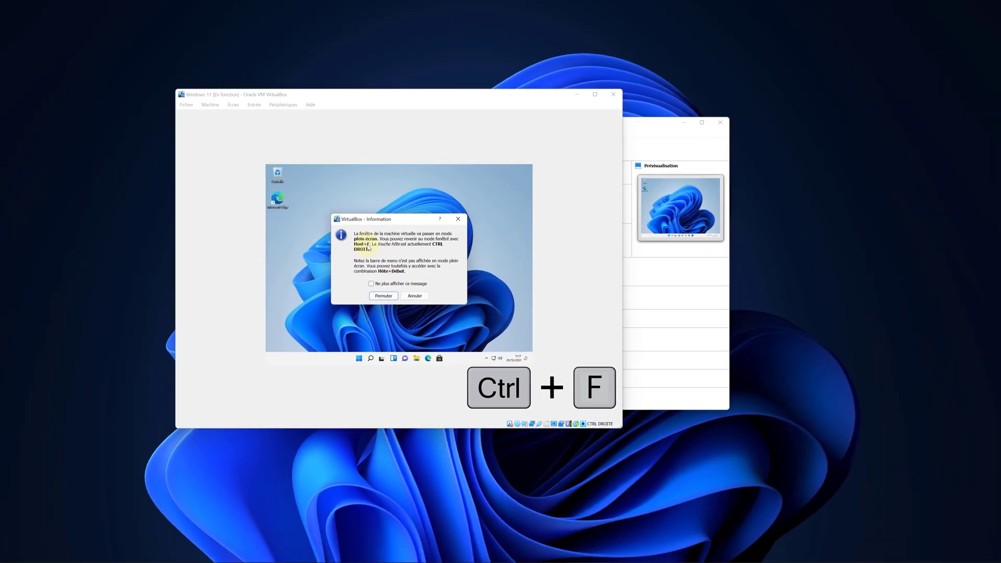
pyautogui.click(388, 296)
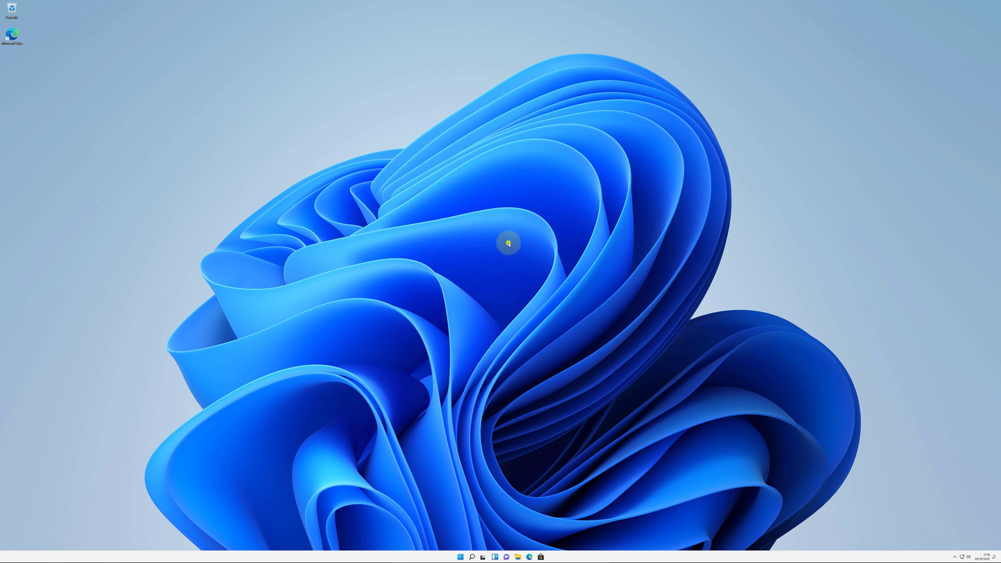
# Set the Windows 11 guest's display scaling to 150% in its display settings and close the settings window
pyautogui.moveTo(509, 244); pyautogui.dragTo(509, 245)
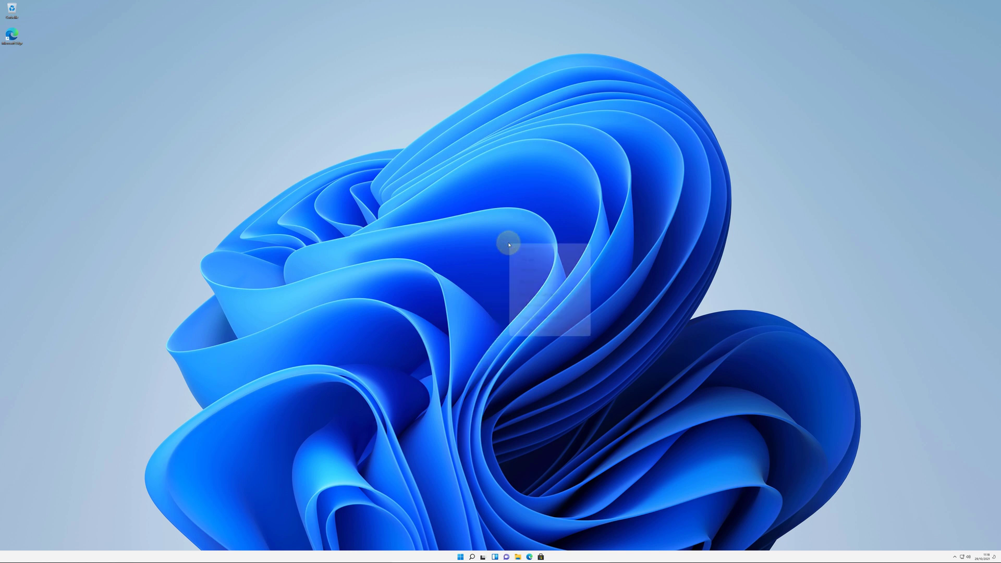
pyautogui.click(533, 288)
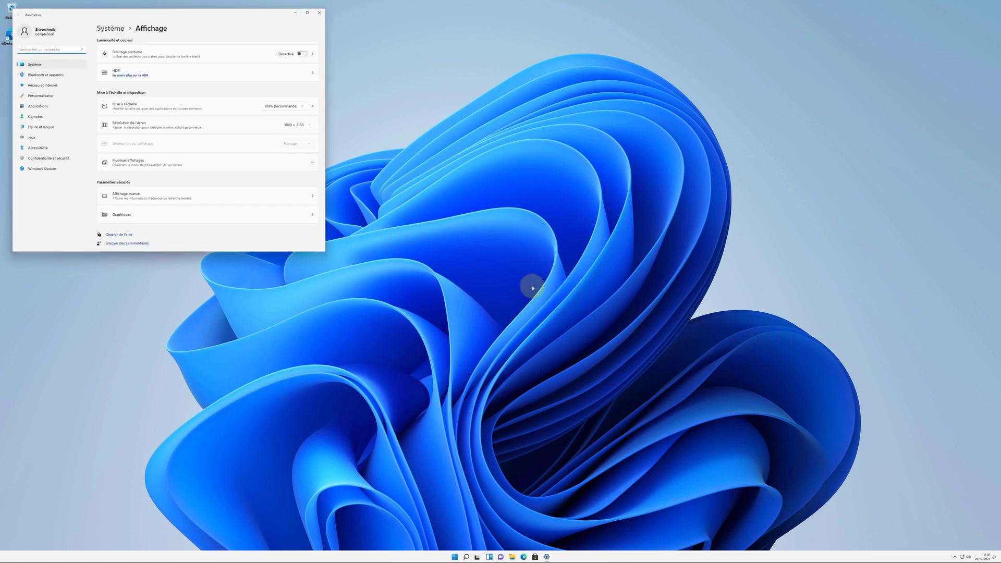
pyautogui.click(306, 107)
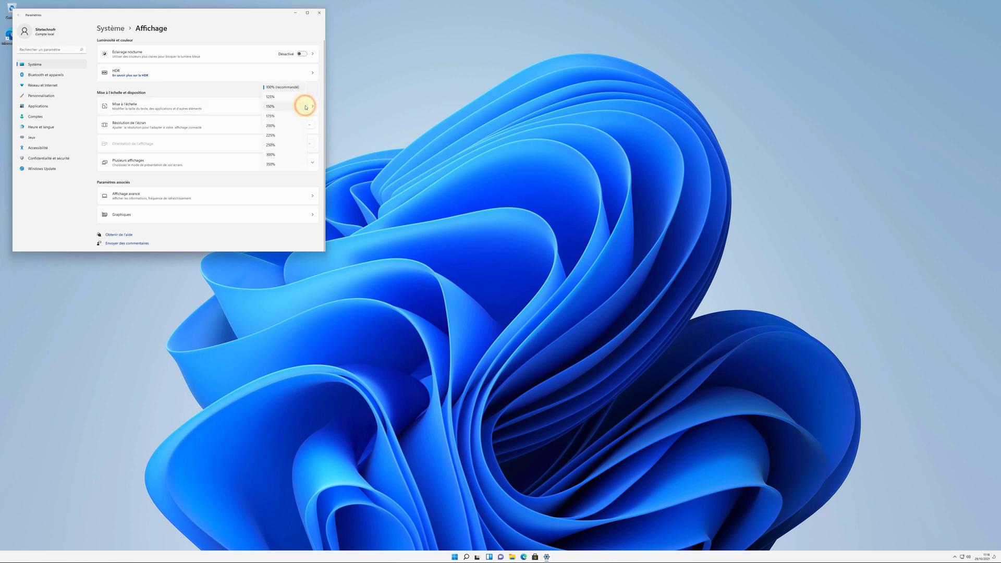
pyautogui.click(277, 107)
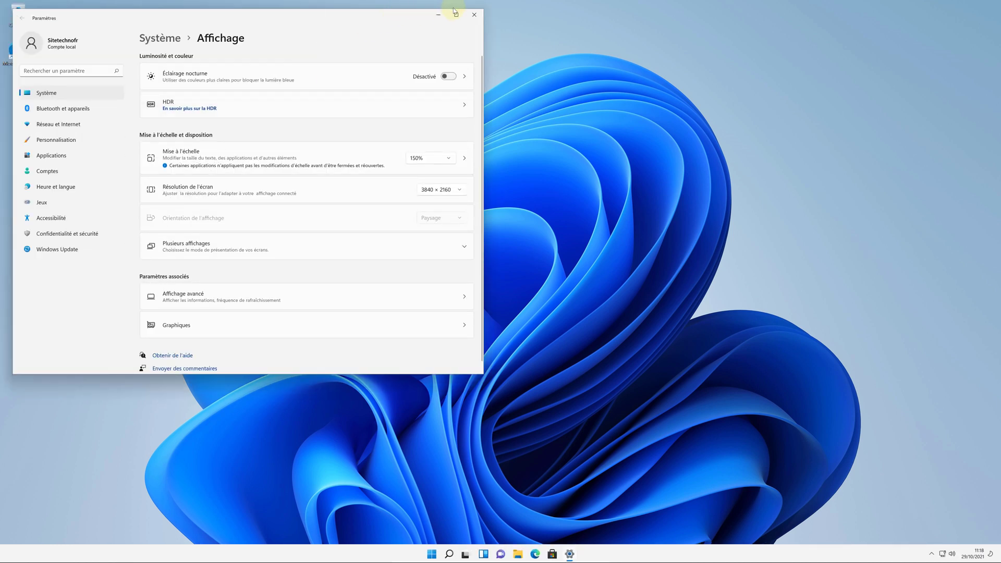
pyautogui.click(475, 16)
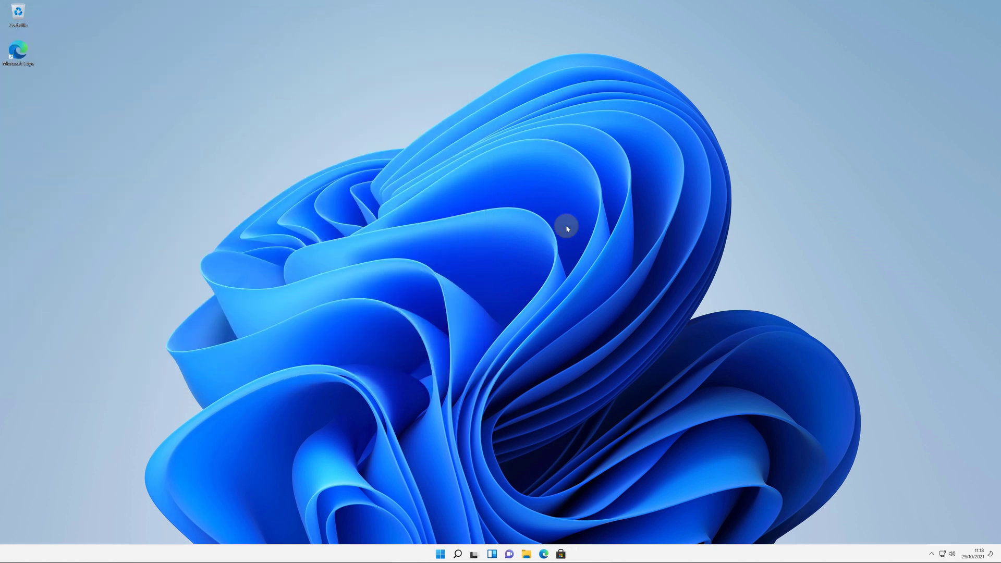
# Return the virtual machine to windowed mode, then move and enlarge its window
pyautogui.press('Control_R+f')
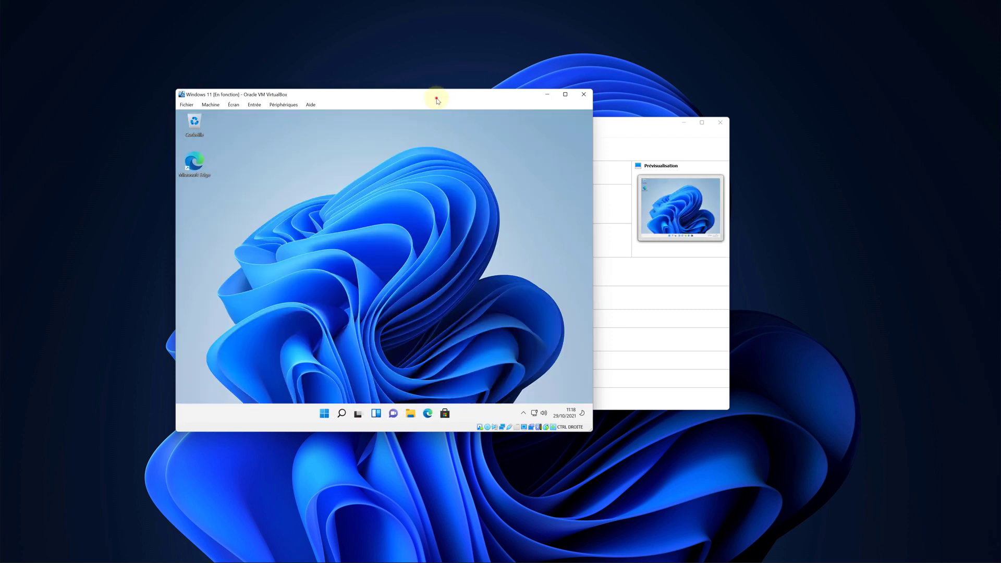
pyautogui.moveTo(437, 99); pyautogui.dragTo(342, 49)
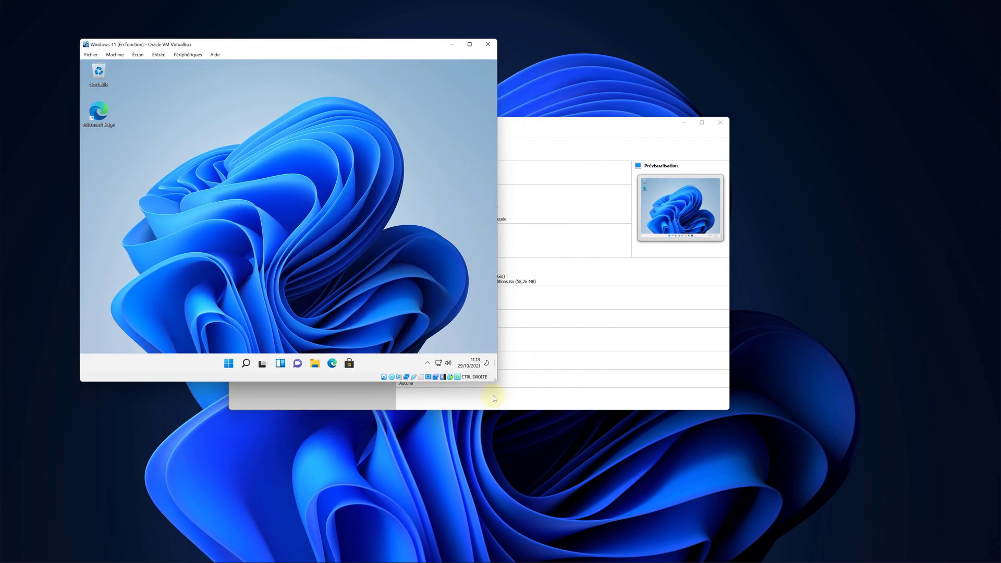
pyautogui.moveTo(496, 381); pyautogui.dragTo(864, 543)
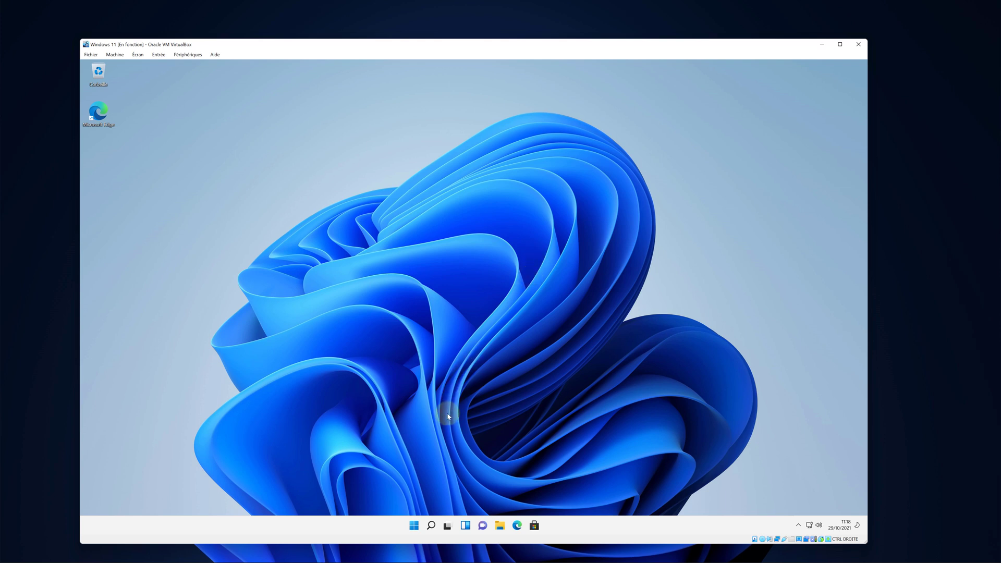
# Run winver in the guest to check the installed Windows version, and close the version dialog
pyautogui.rightClick(411, 528)
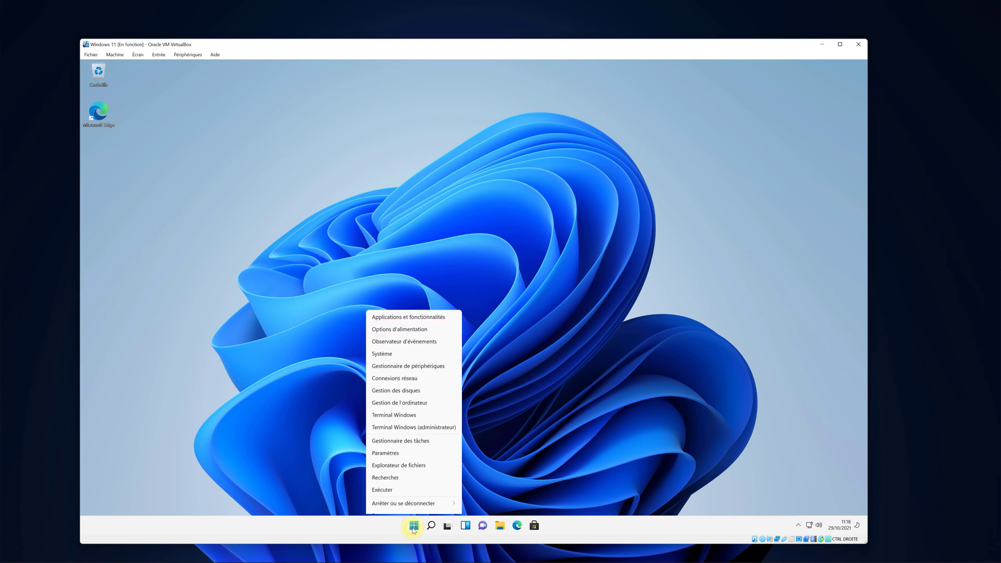
pyautogui.click(382, 481)
pyautogui.write('w')
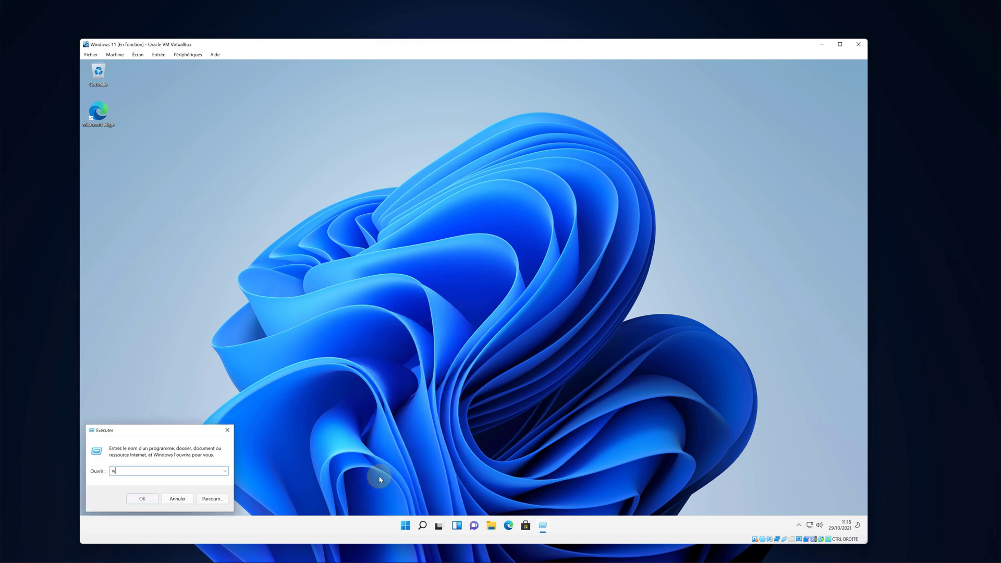
pyautogui.write('inver')
pyautogui.press('Return')
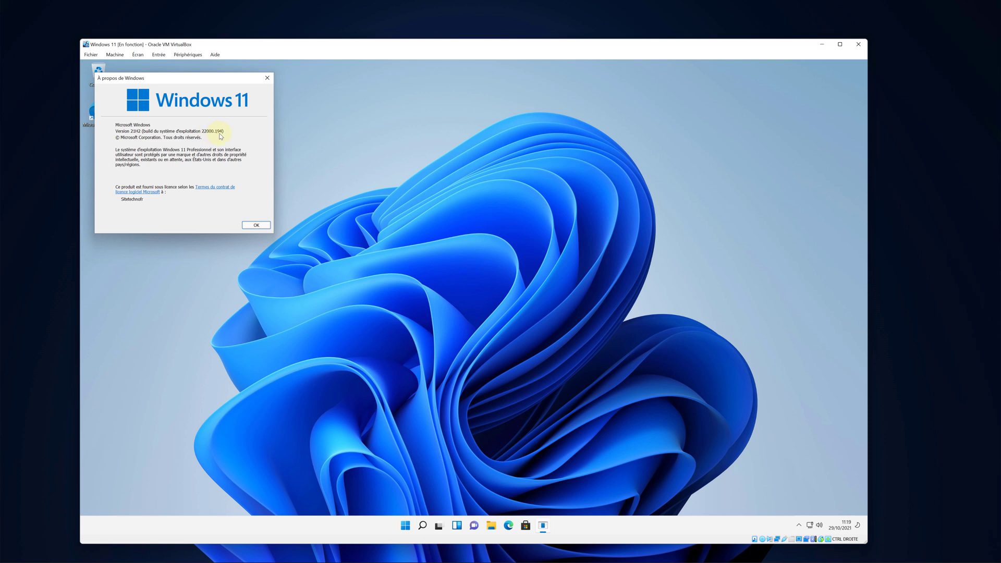
pyautogui.click(253, 223)
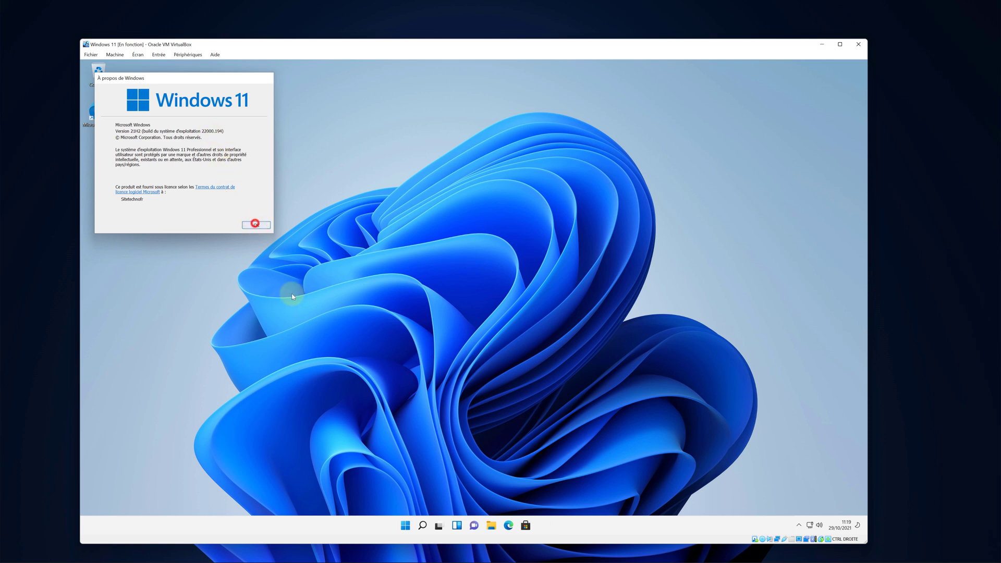
# Review the available updates on the guest's Windows Update settings page and close the settings
pyautogui.click(412, 525)
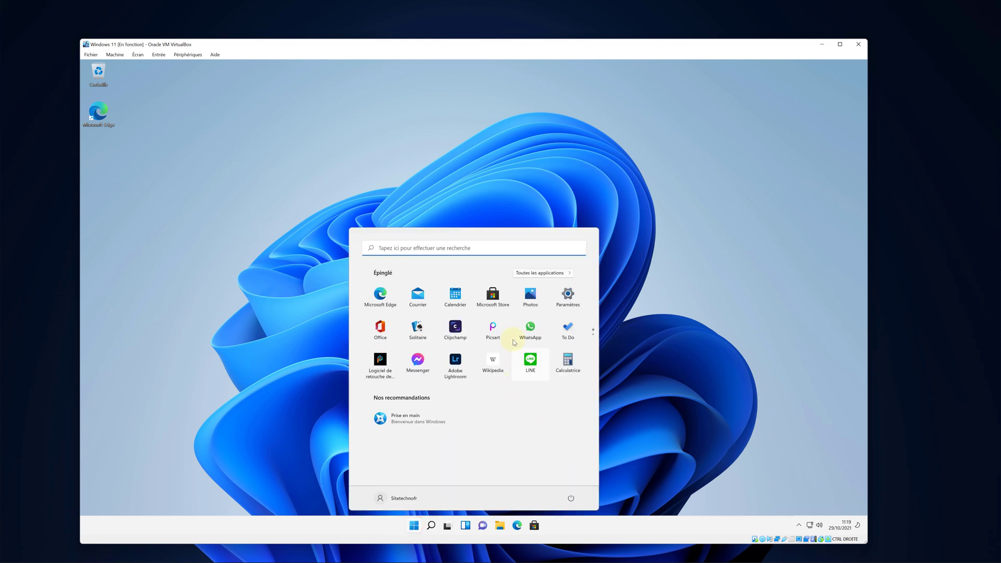
pyautogui.click(570, 296)
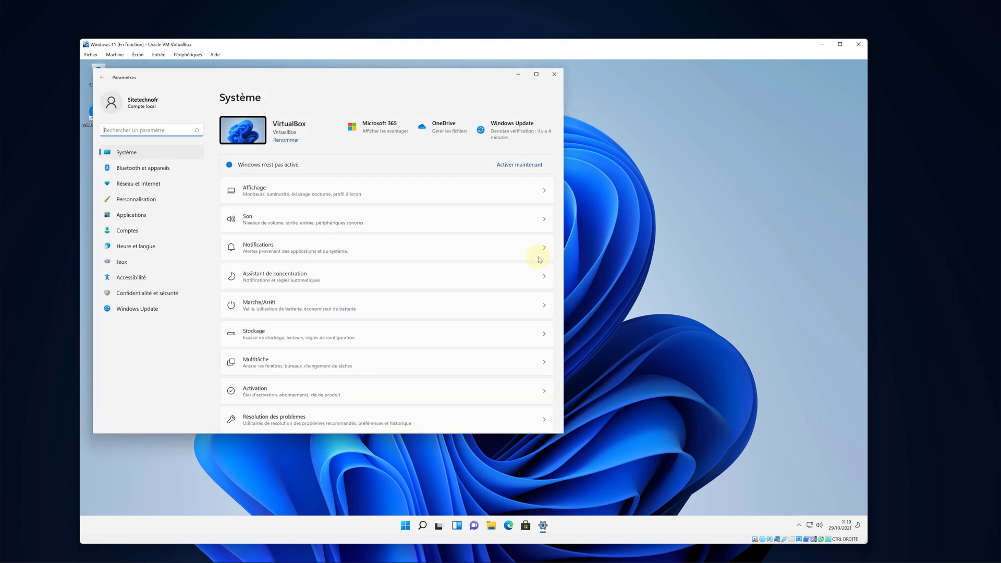
pyautogui.click(497, 132)
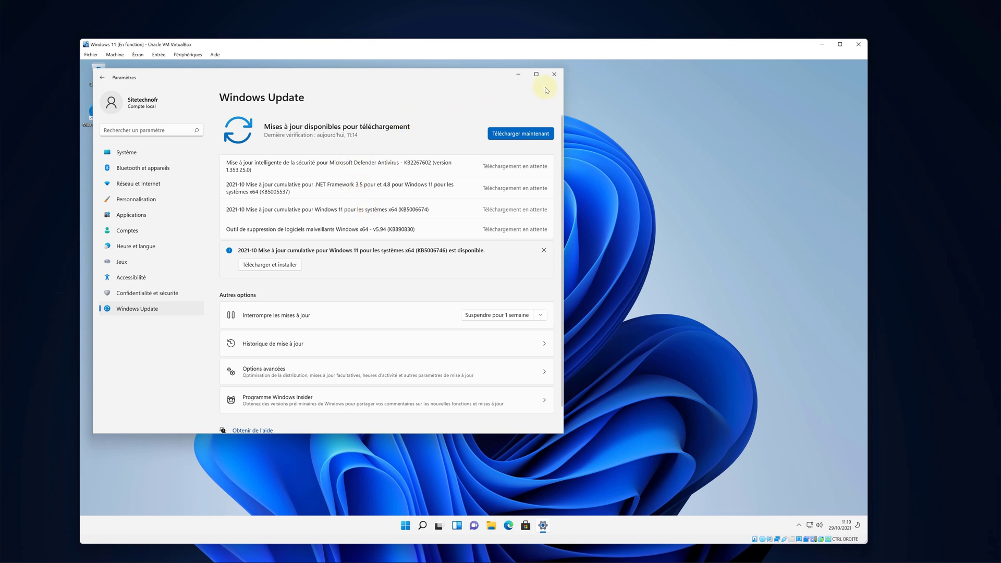
pyautogui.click(555, 74)
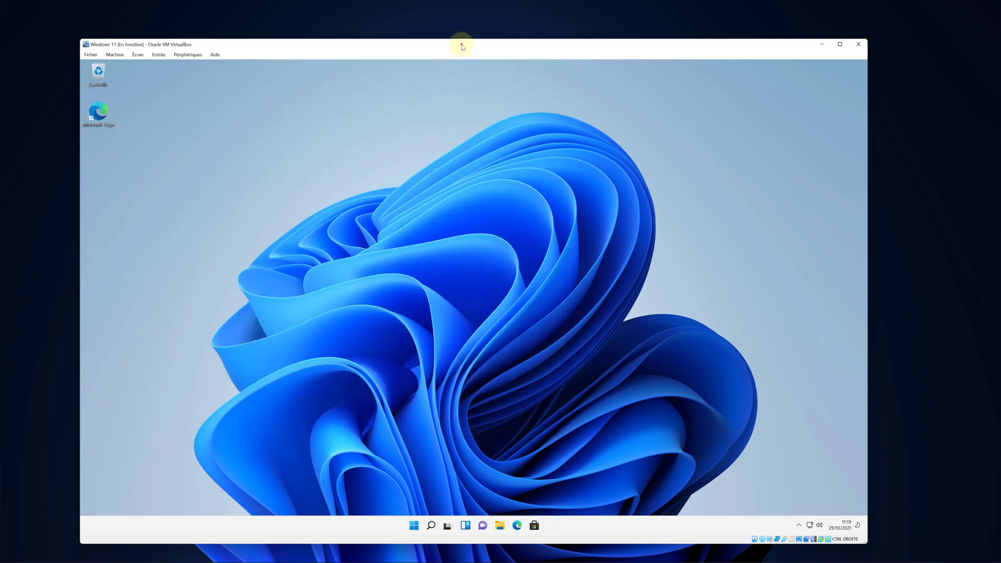
# Shrink the virtual machine window and arrange it alongside the VirtualBox Manager window
pyautogui.moveTo(461, 45); pyautogui.dragTo(547, 30)
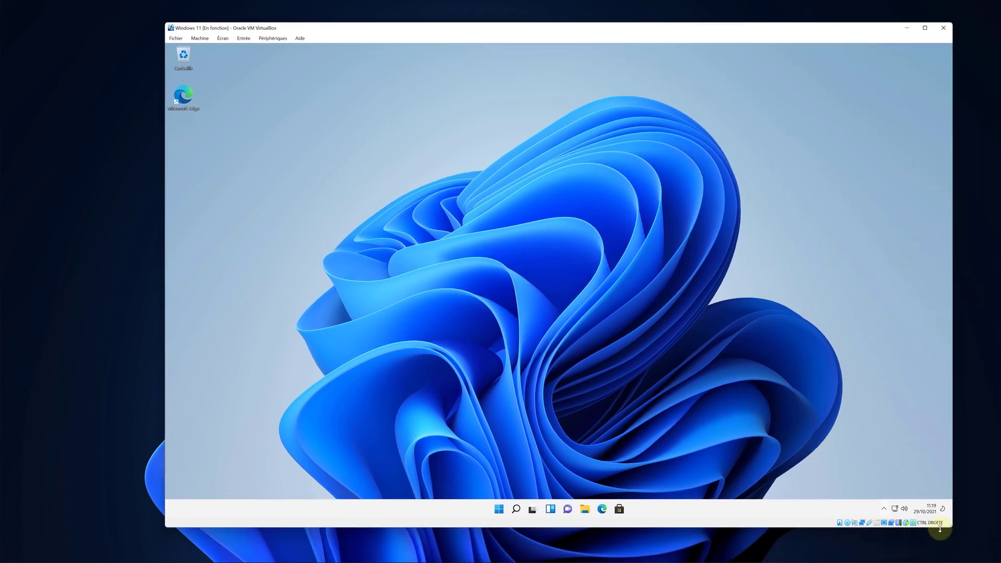
pyautogui.moveTo(949, 523); pyautogui.dragTo(680, 415)
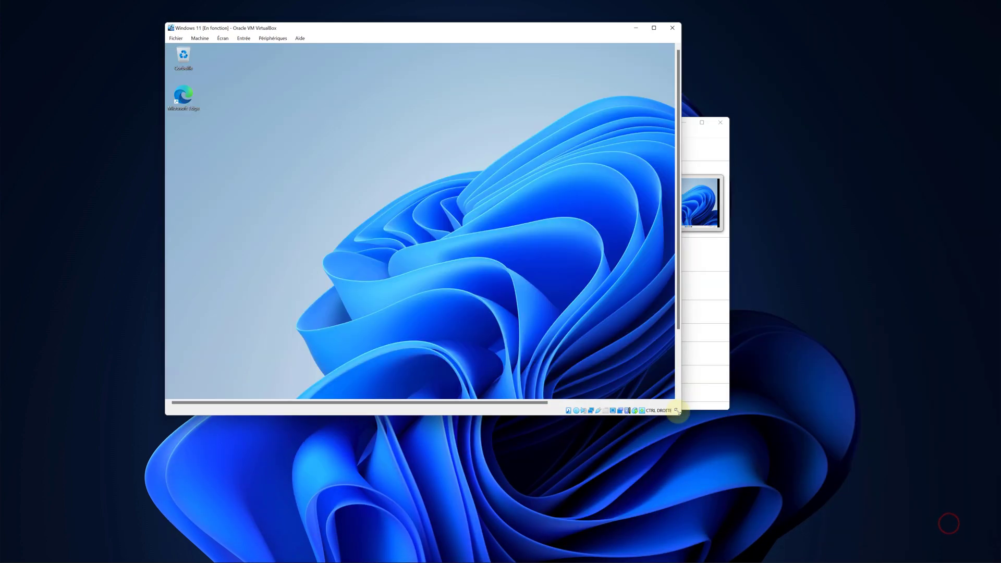
pyautogui.moveTo(439, 30); pyautogui.dragTo(753, 168)
pyautogui.moveTo(527, 123); pyautogui.dragTo(302, 230)
pyautogui.moveTo(756, 168); pyautogui.dragTo(670, 58)
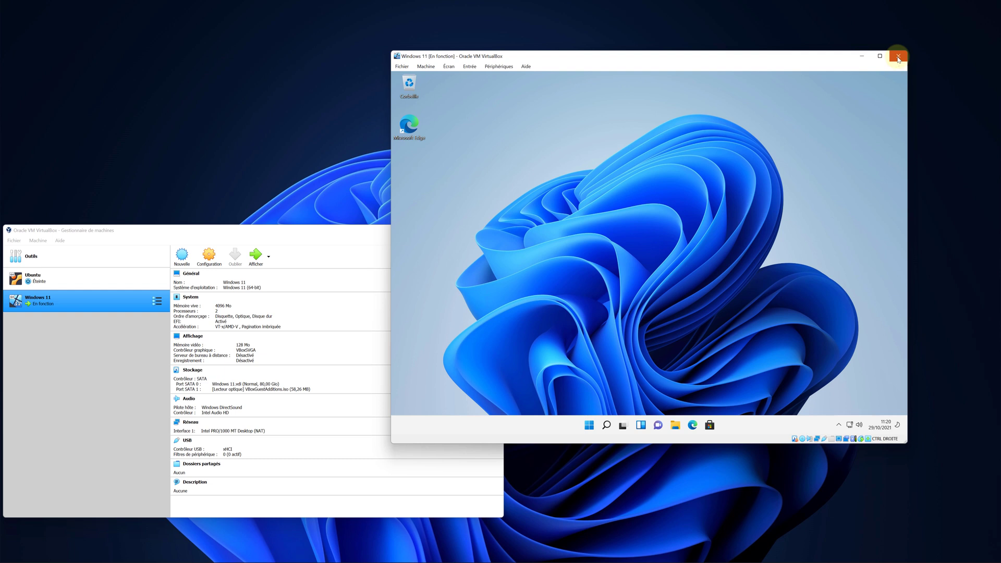
# Shut down Windows 11 from inside the virtual machine and close the VirtualBox Manager
pyautogui.click(590, 426)
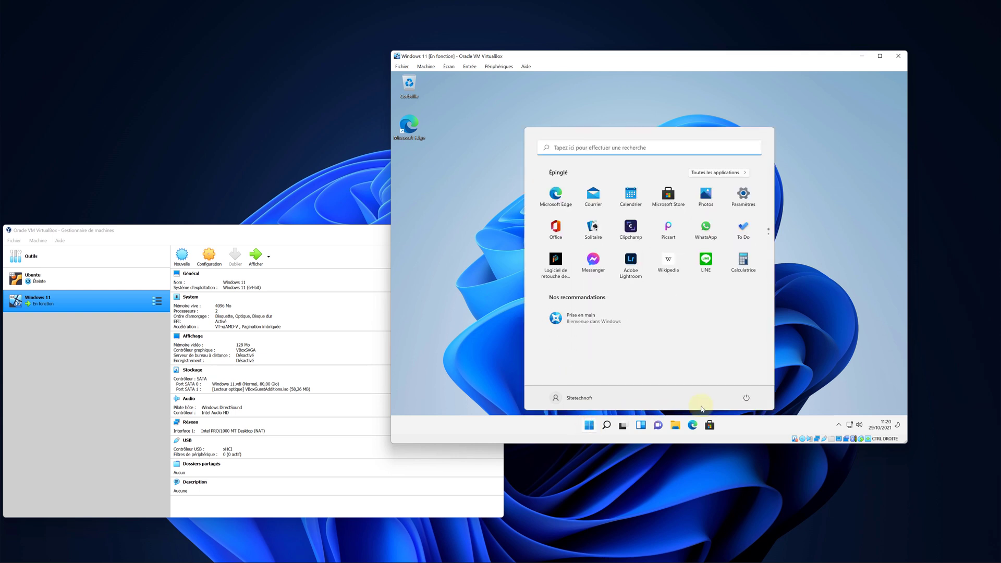
pyautogui.click(747, 398)
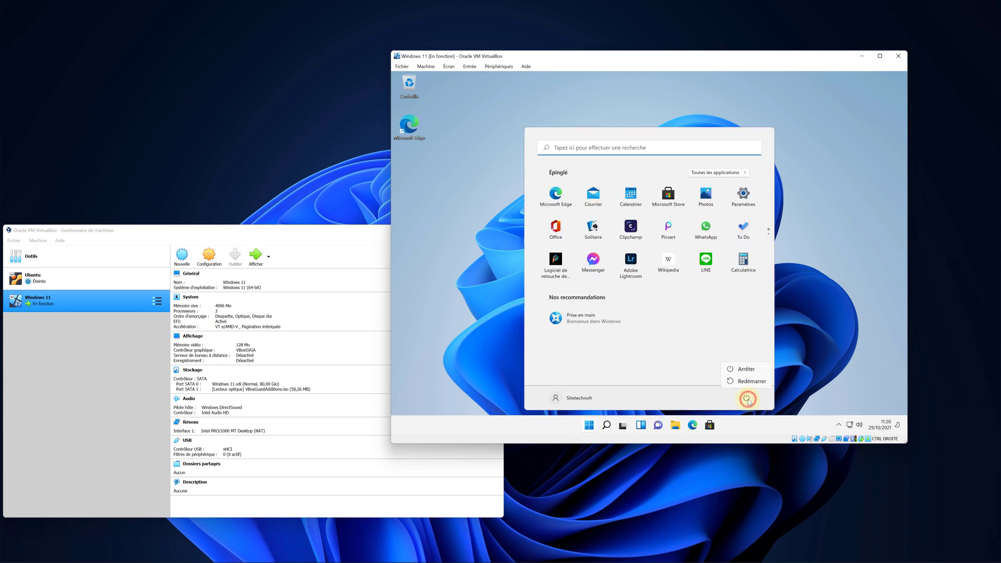
pyautogui.click(746, 370)
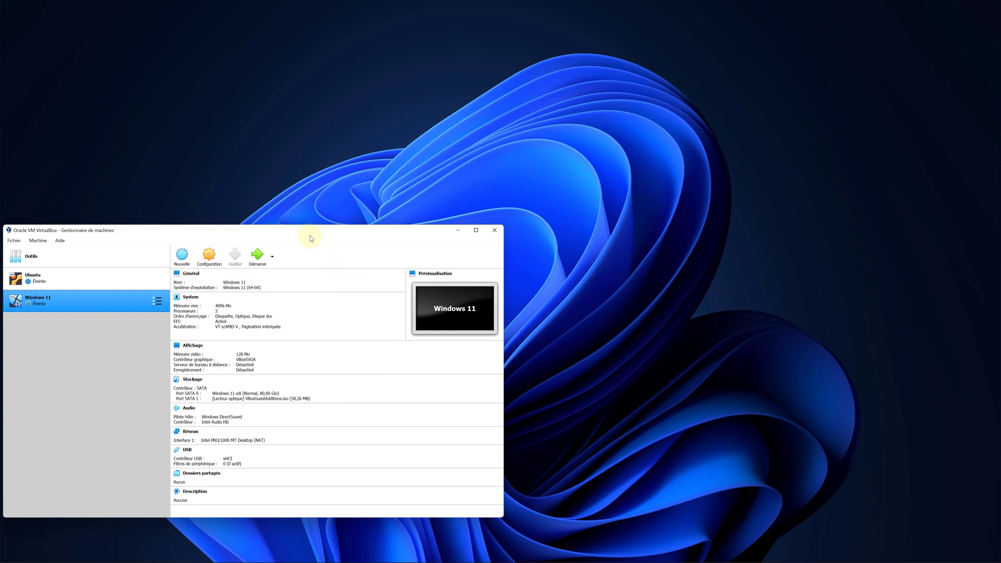
pyautogui.moveTo(315, 236); pyautogui.dragTo(521, 188)
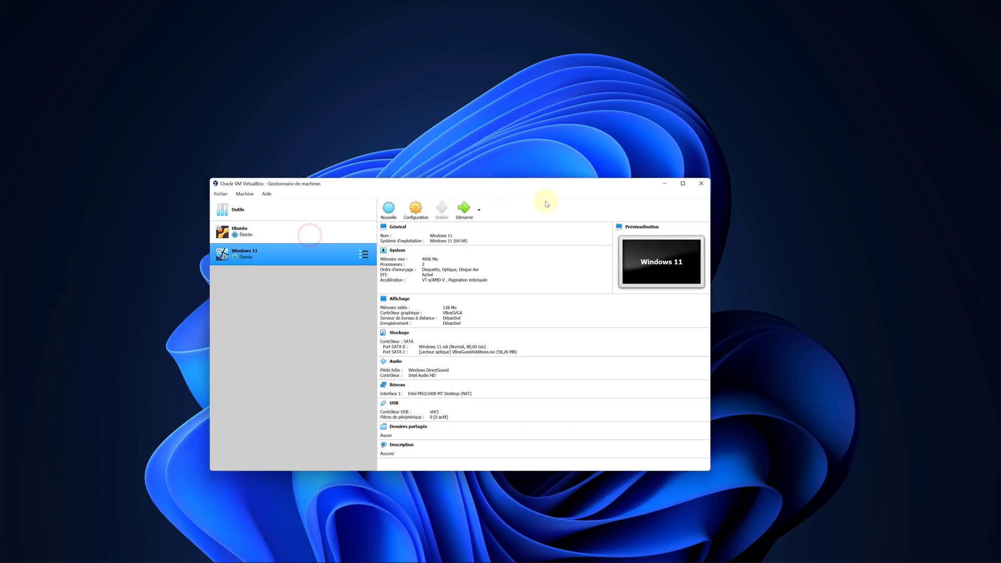
pyautogui.click(701, 185)
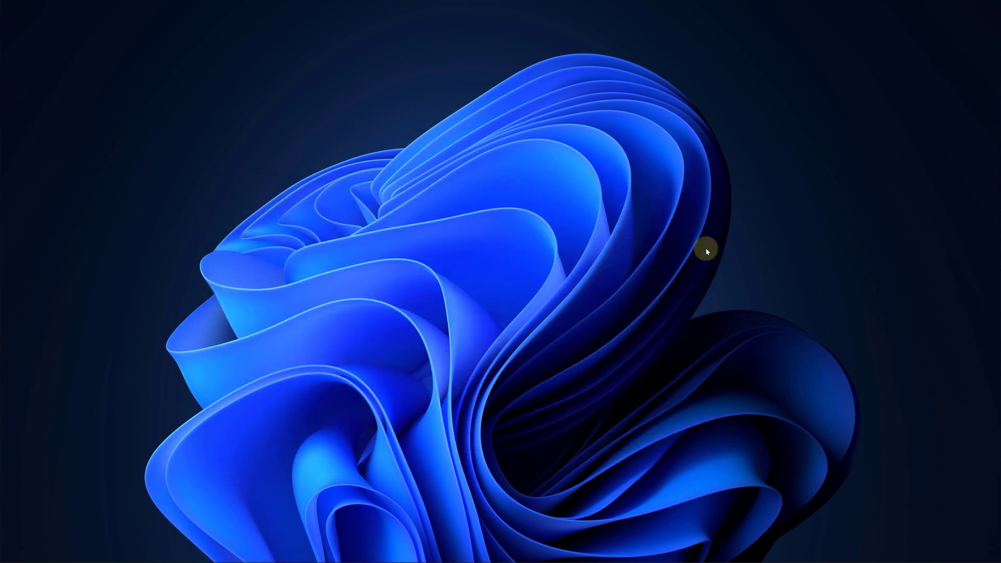